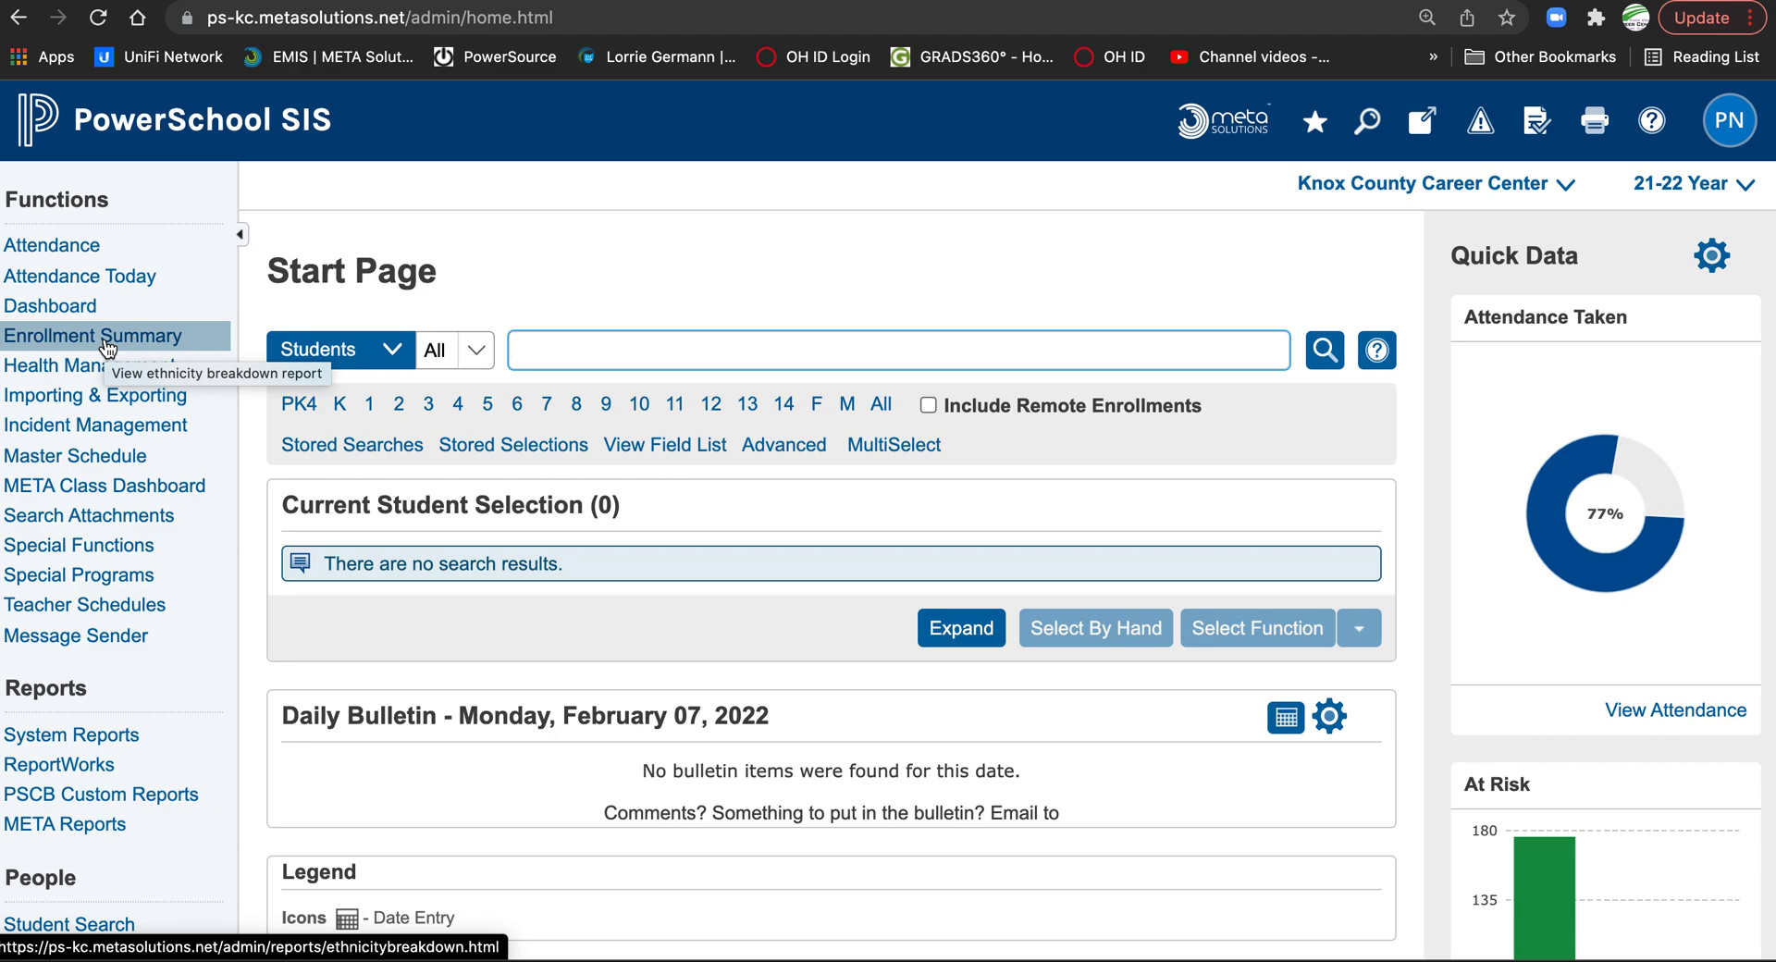
Open the Enrollment Summary report and review the ethnicity and race counts for all active enrollments by grade level
click(108, 341)
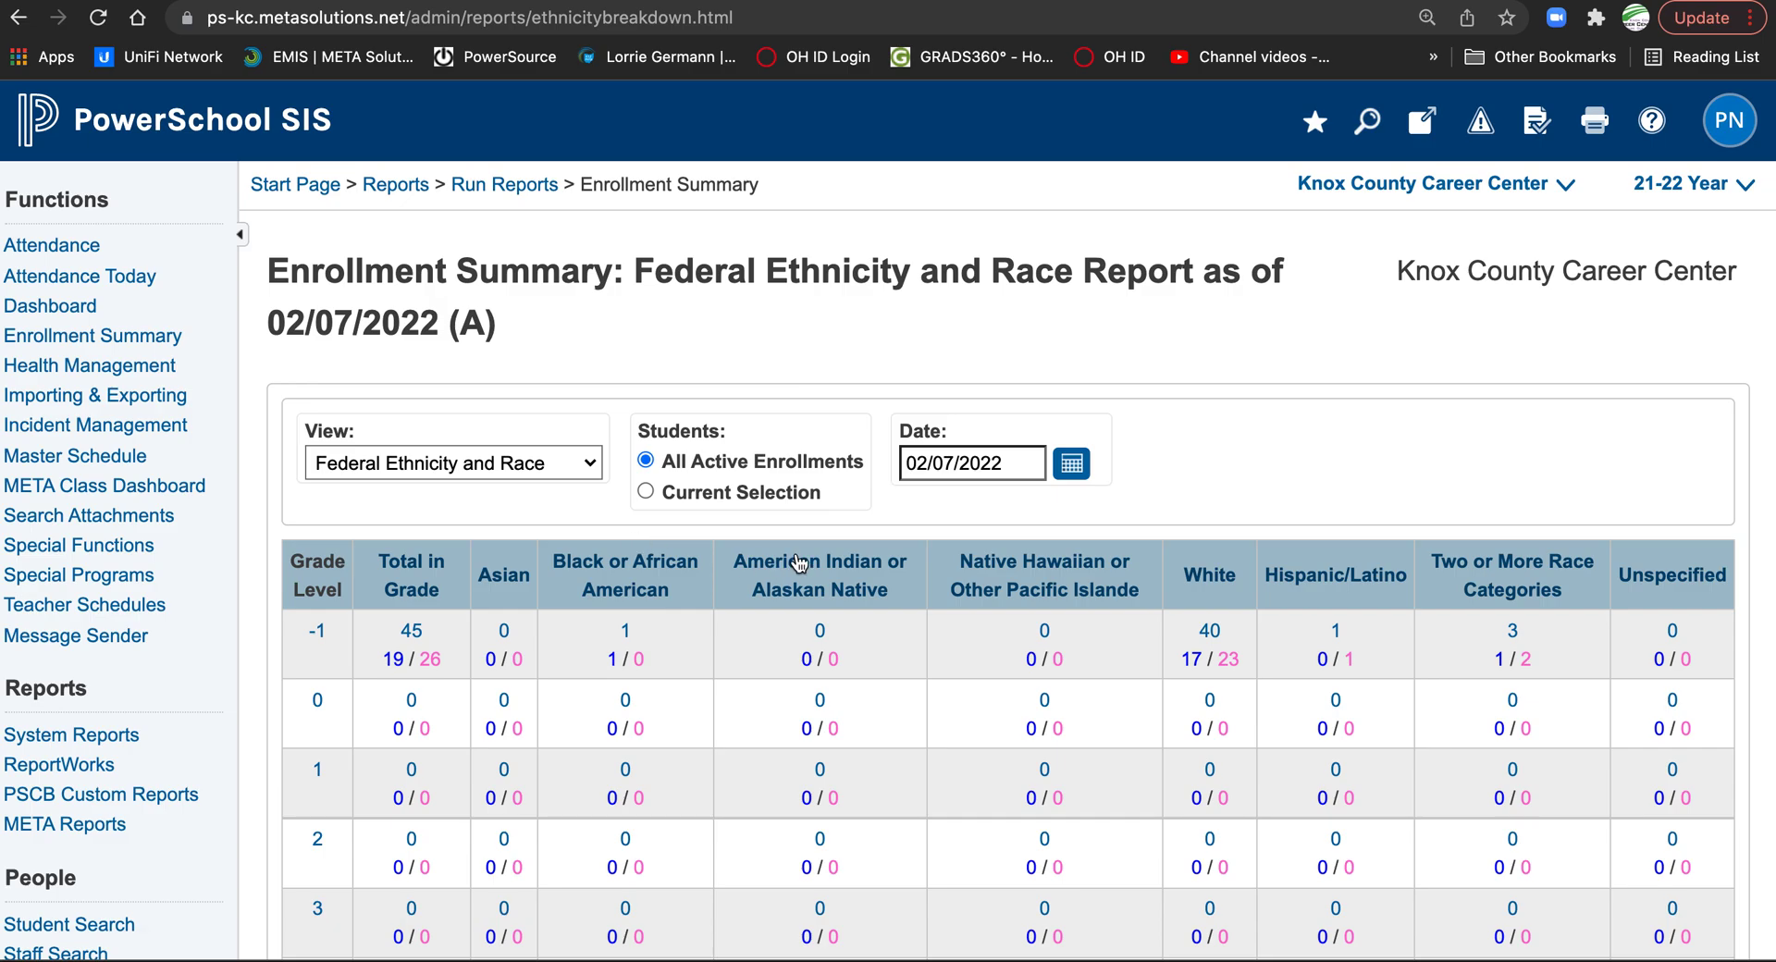
scroll(799, 562, down, 8)
scroll(797, 559, down, 3)
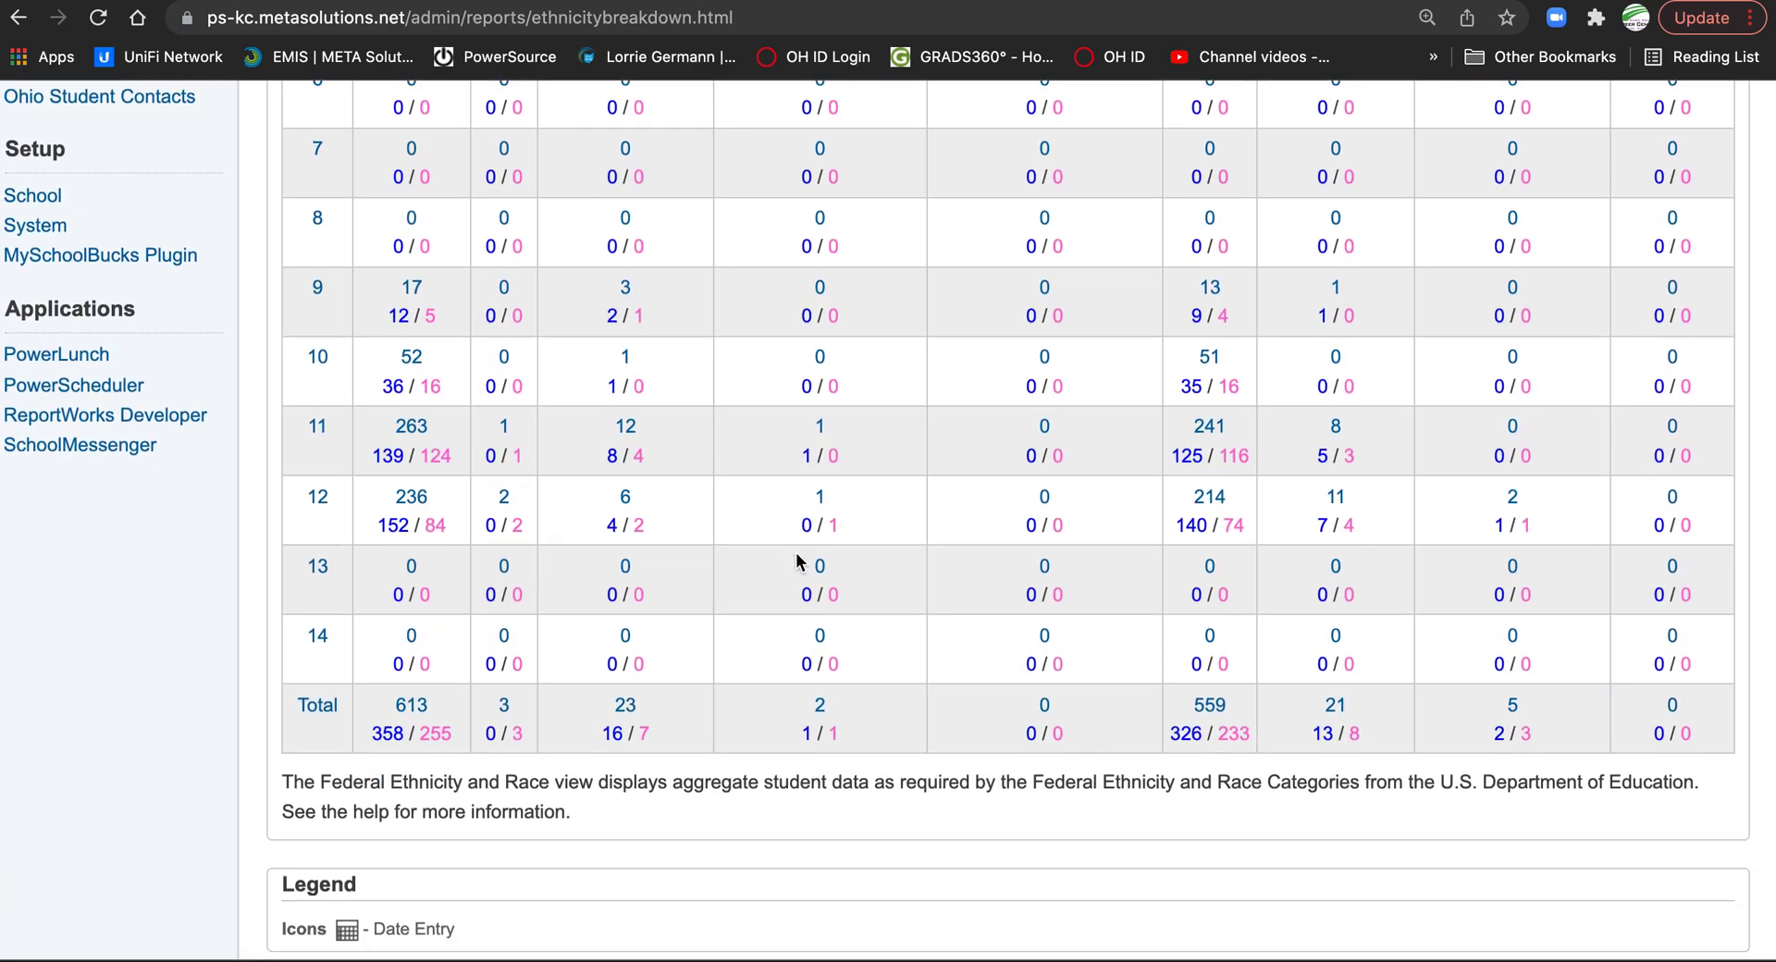
scroll(799, 562, up, 7)
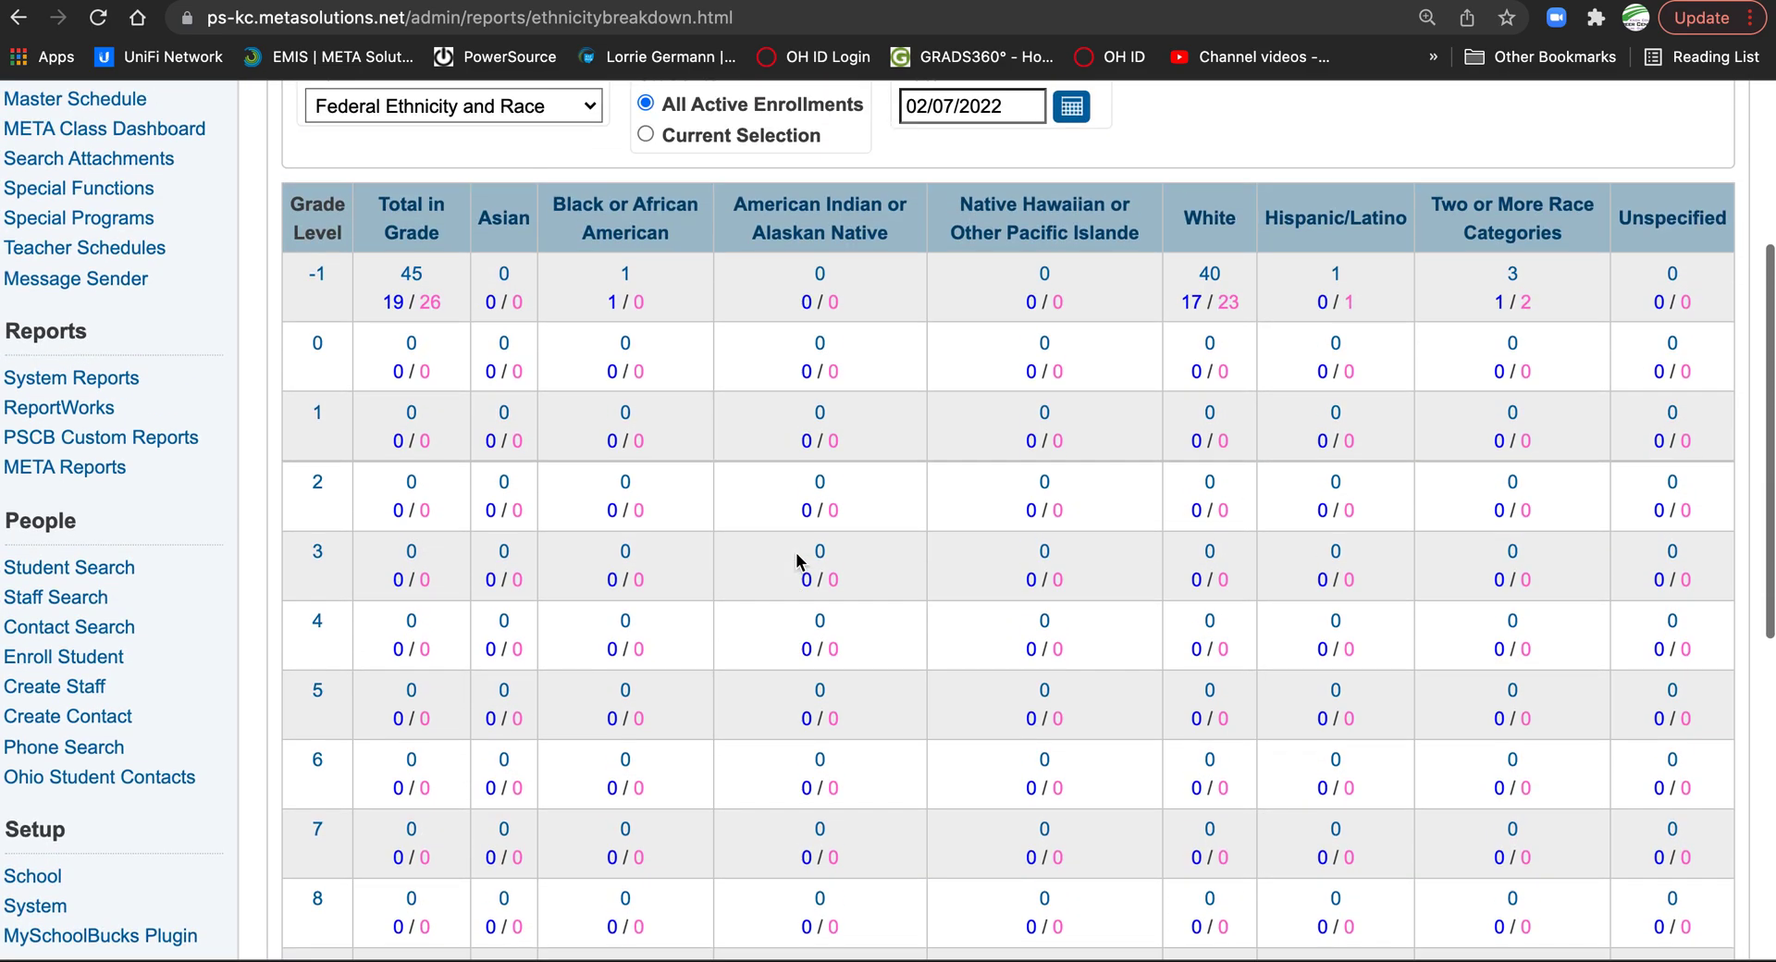
scroll(799, 563, up, 2)
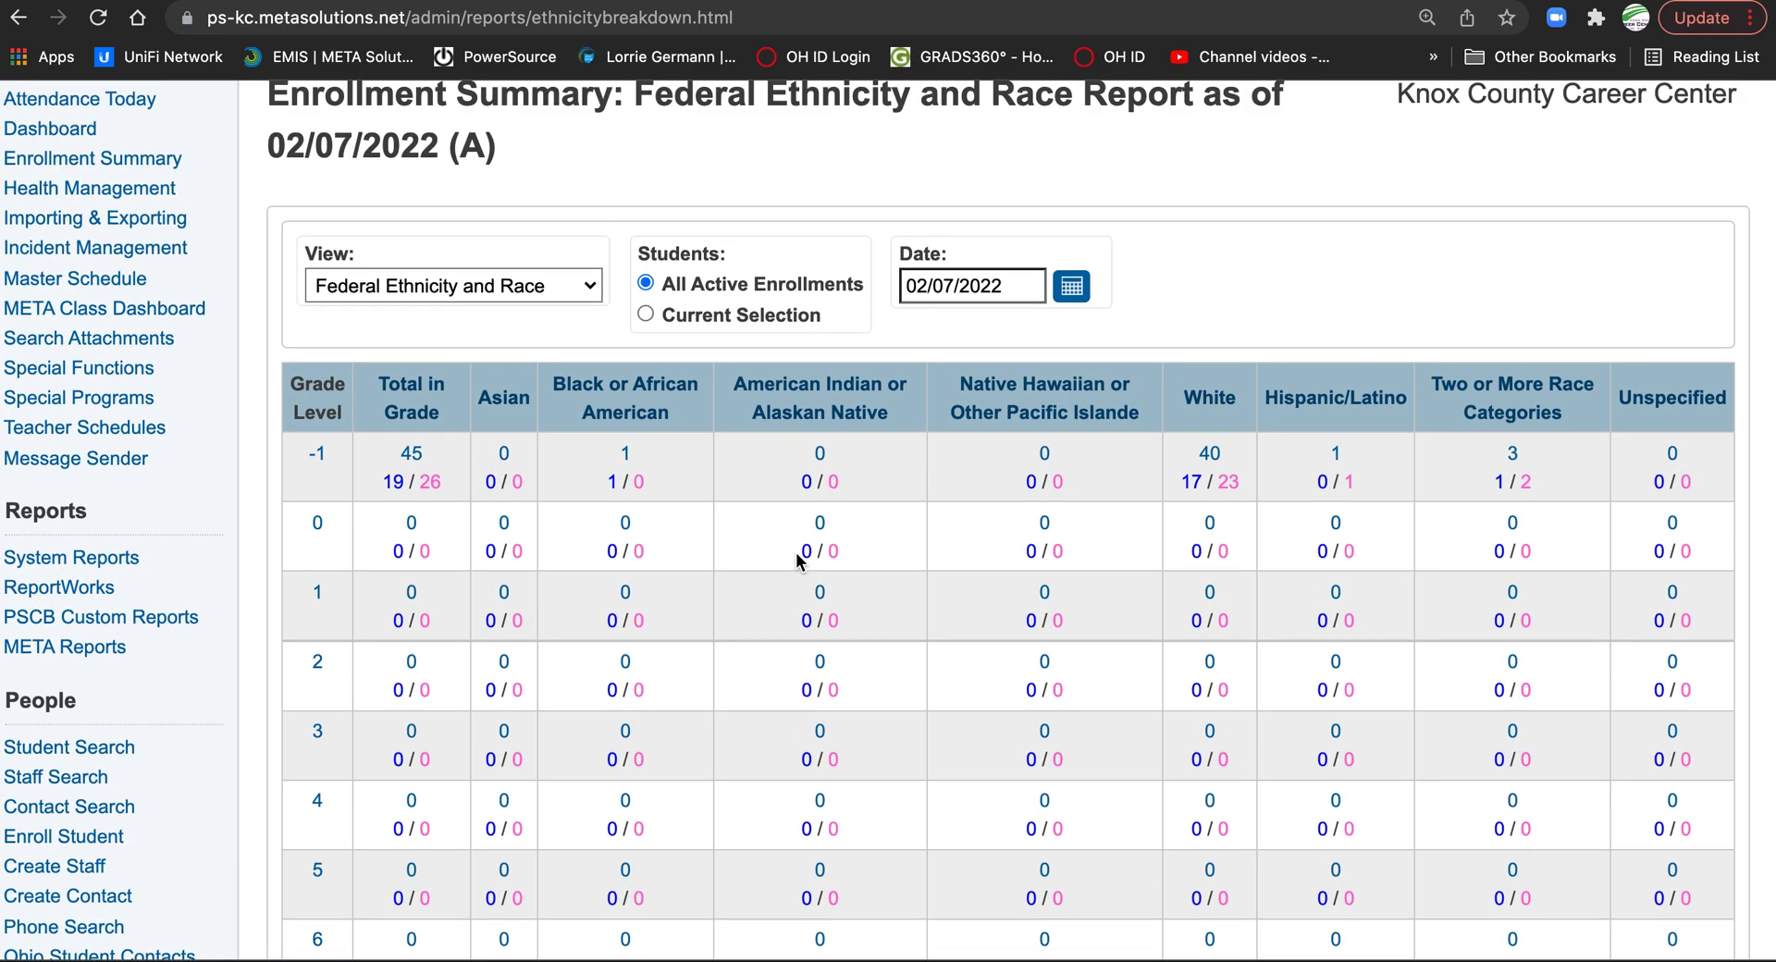
scroll(797, 558, up, 2)
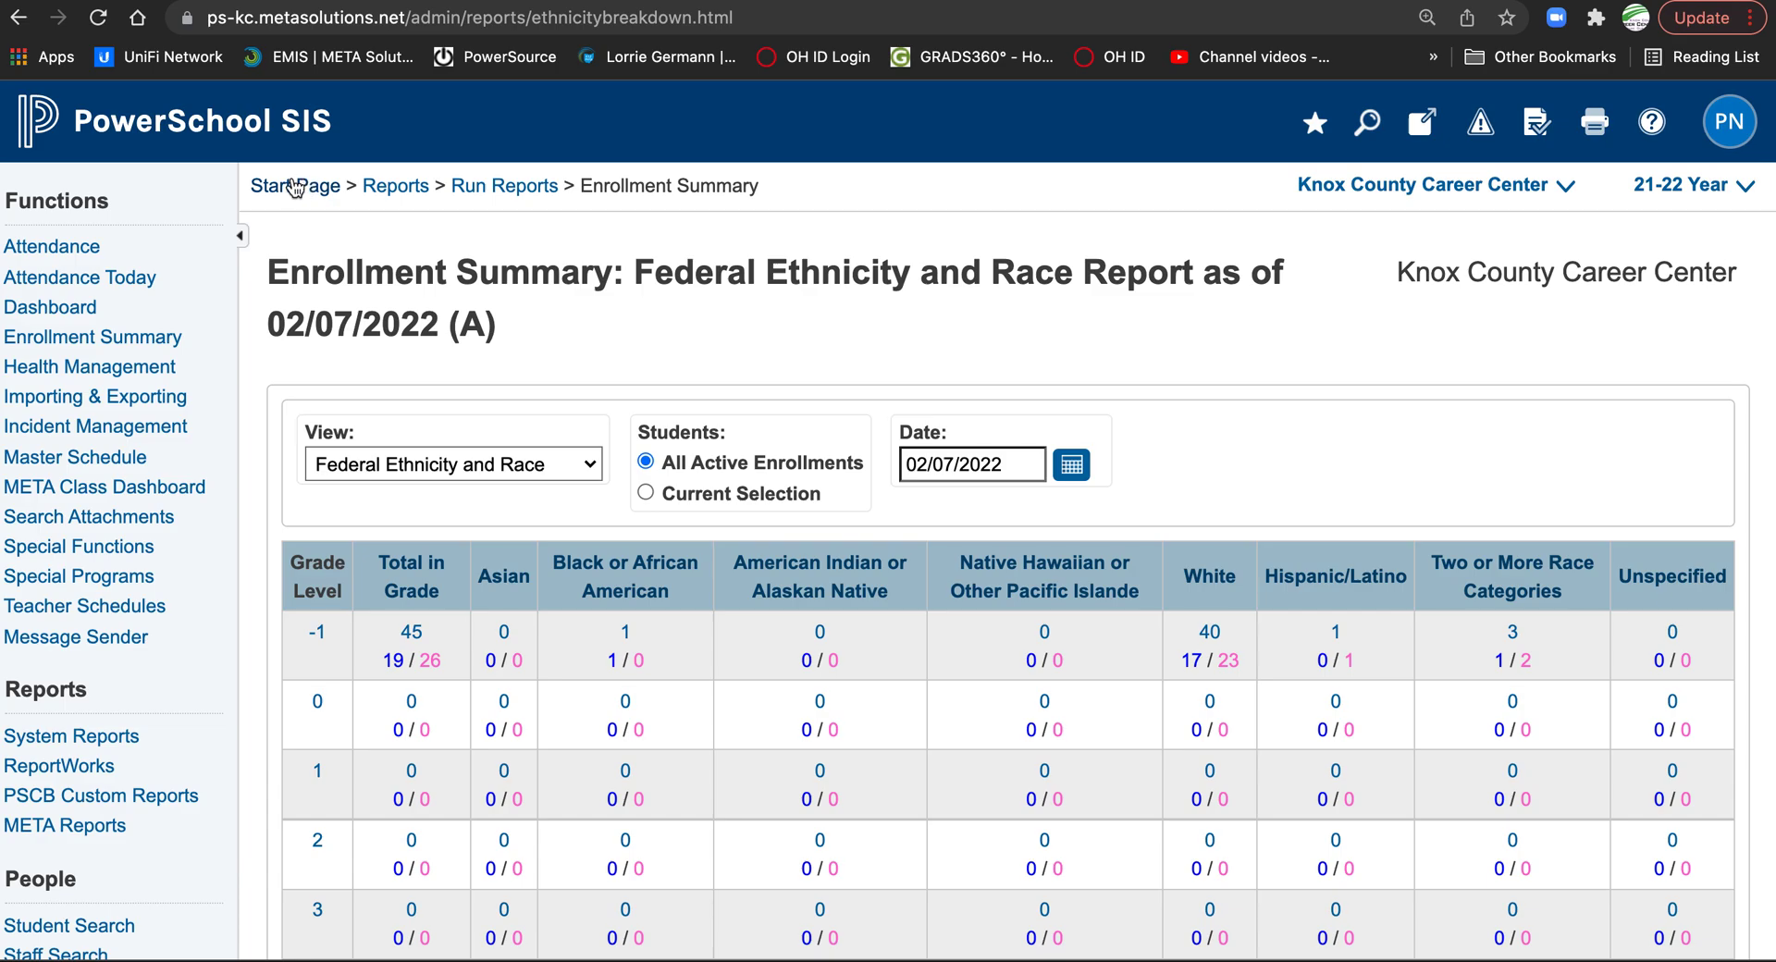
Select all grade 12 students from the Start Page and limit the Enrollment Summary to the current selection
click(294, 189)
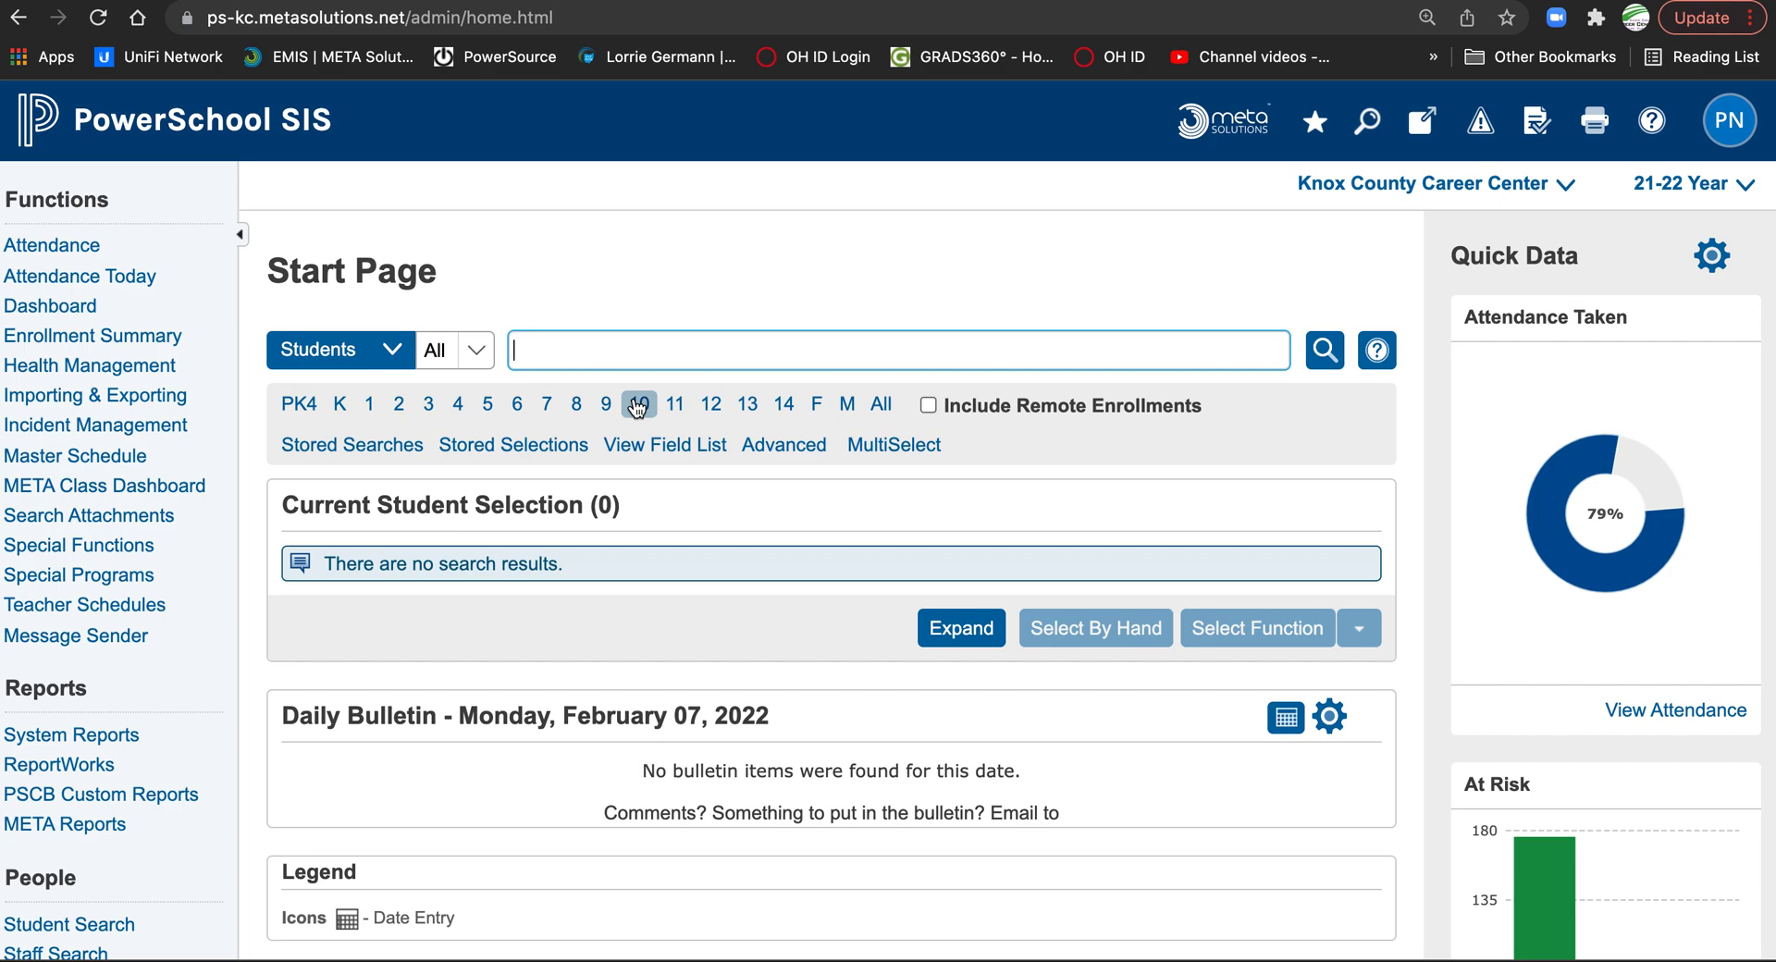
click(710, 407)
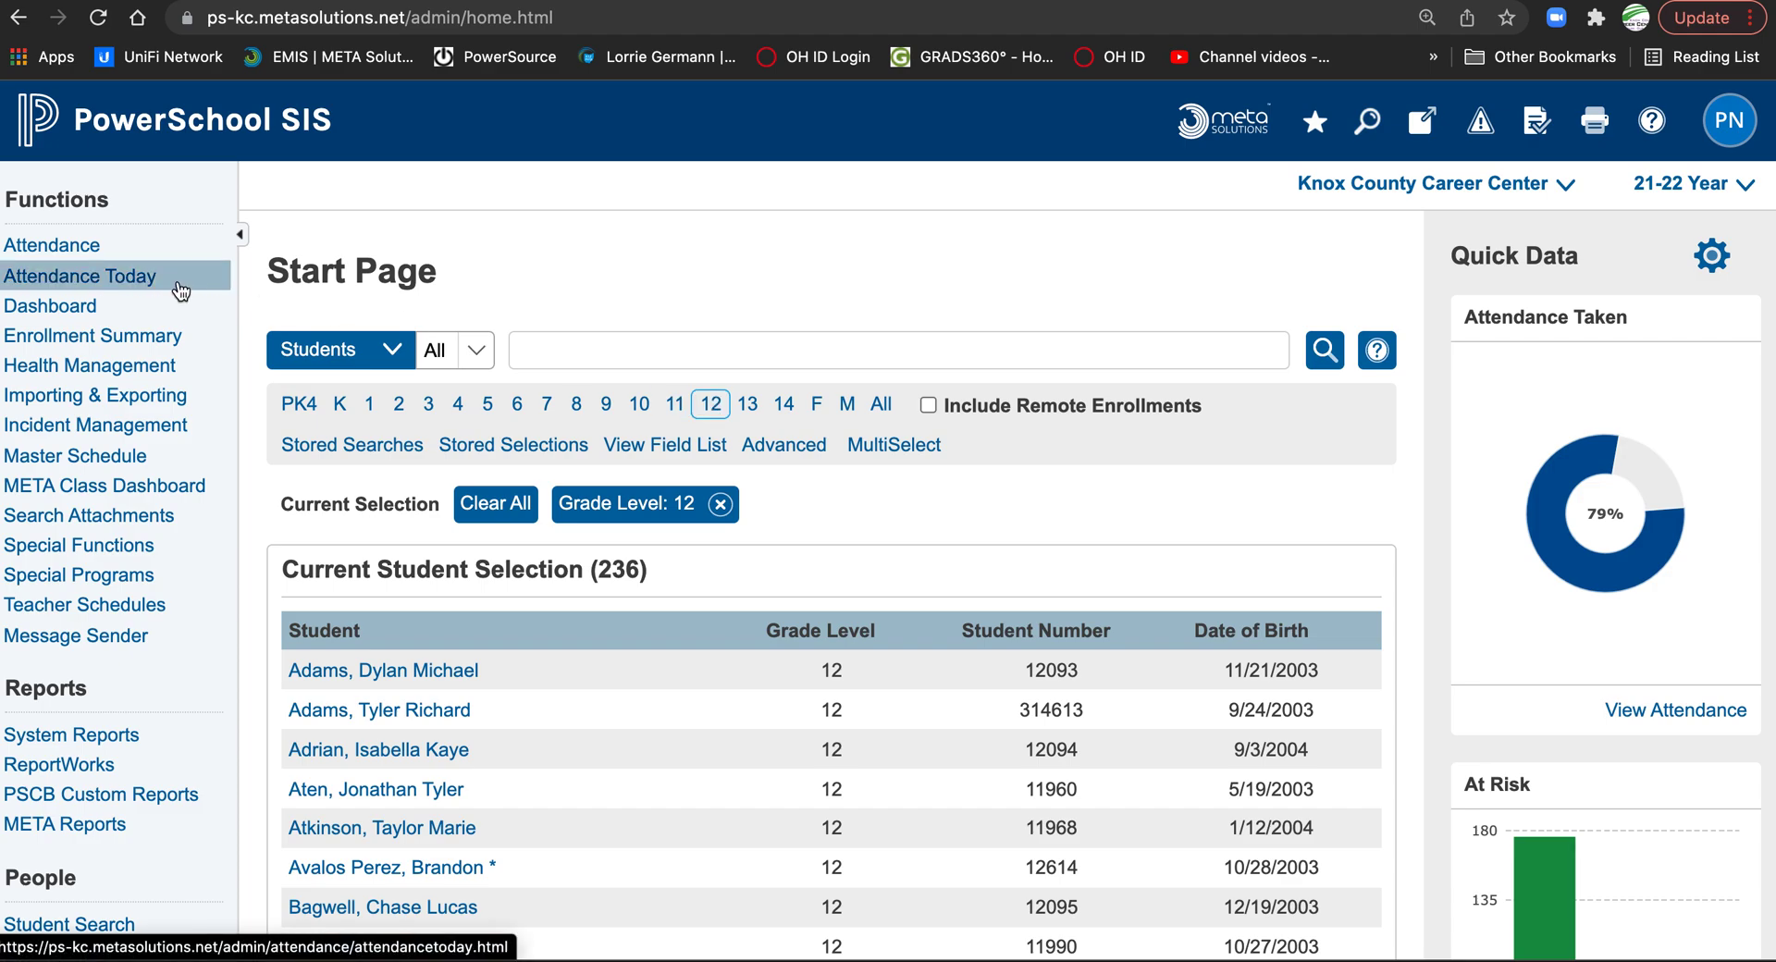
click(153, 339)
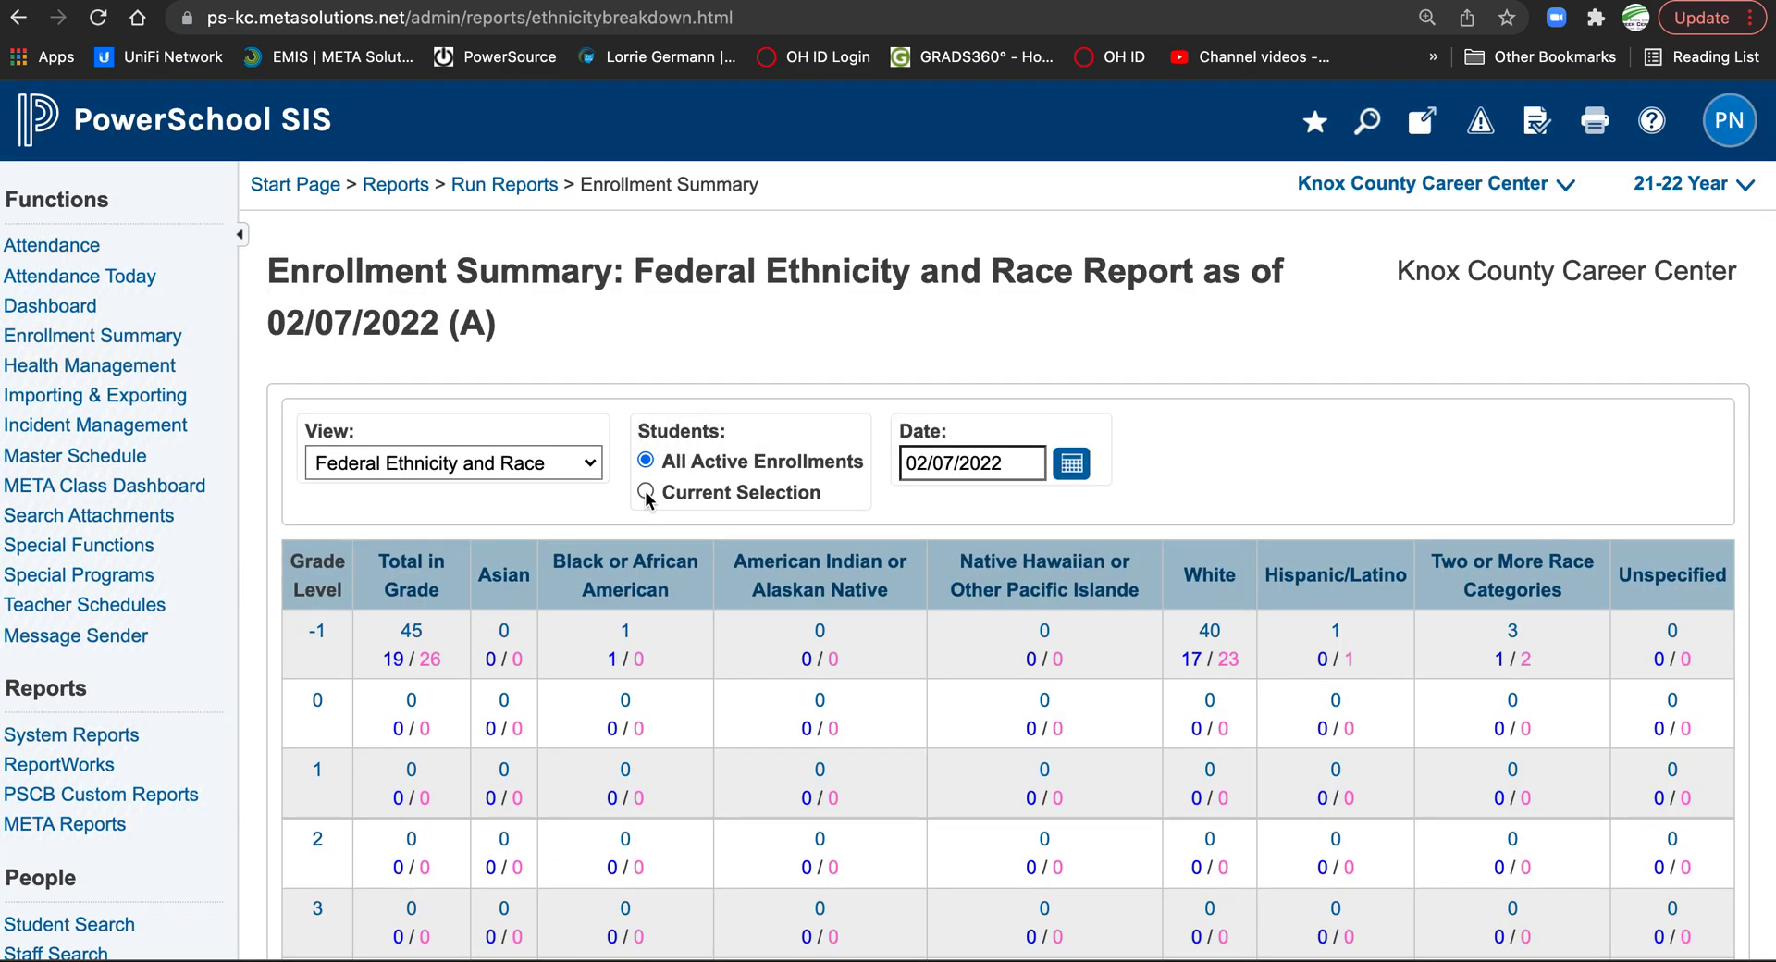
click(646, 491)
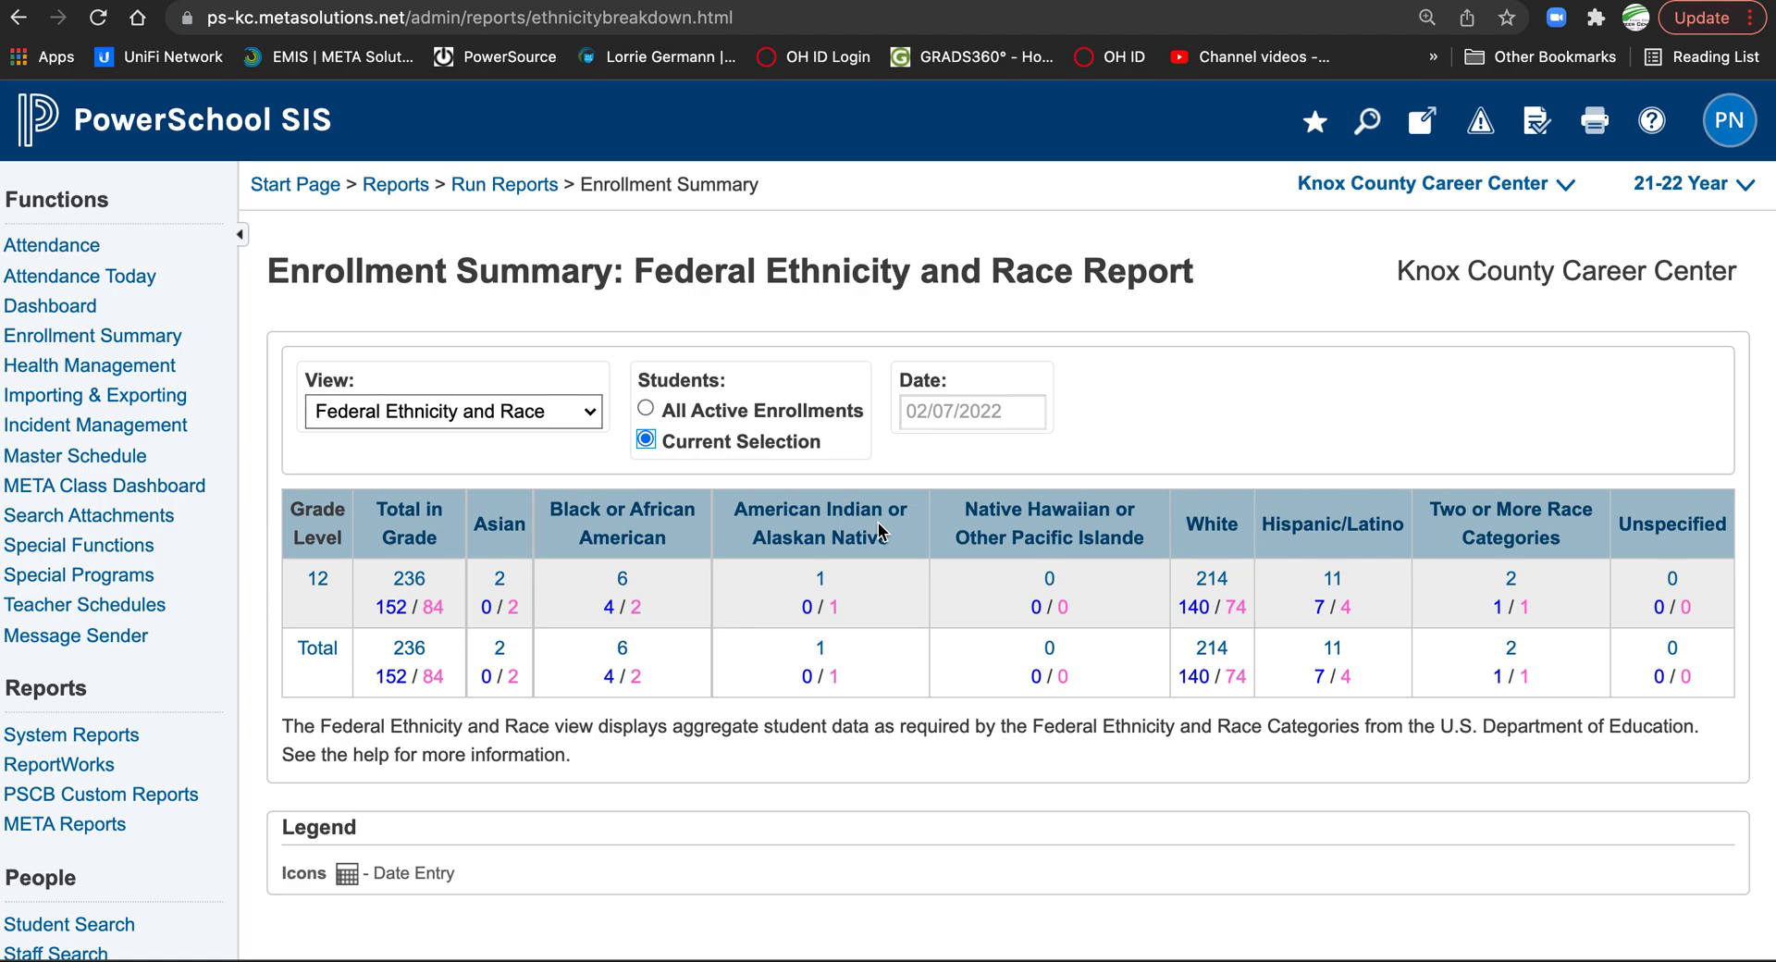
On the Start Page, remove the grade 12 filter and search for students with Grade_Level > 8
click(288, 185)
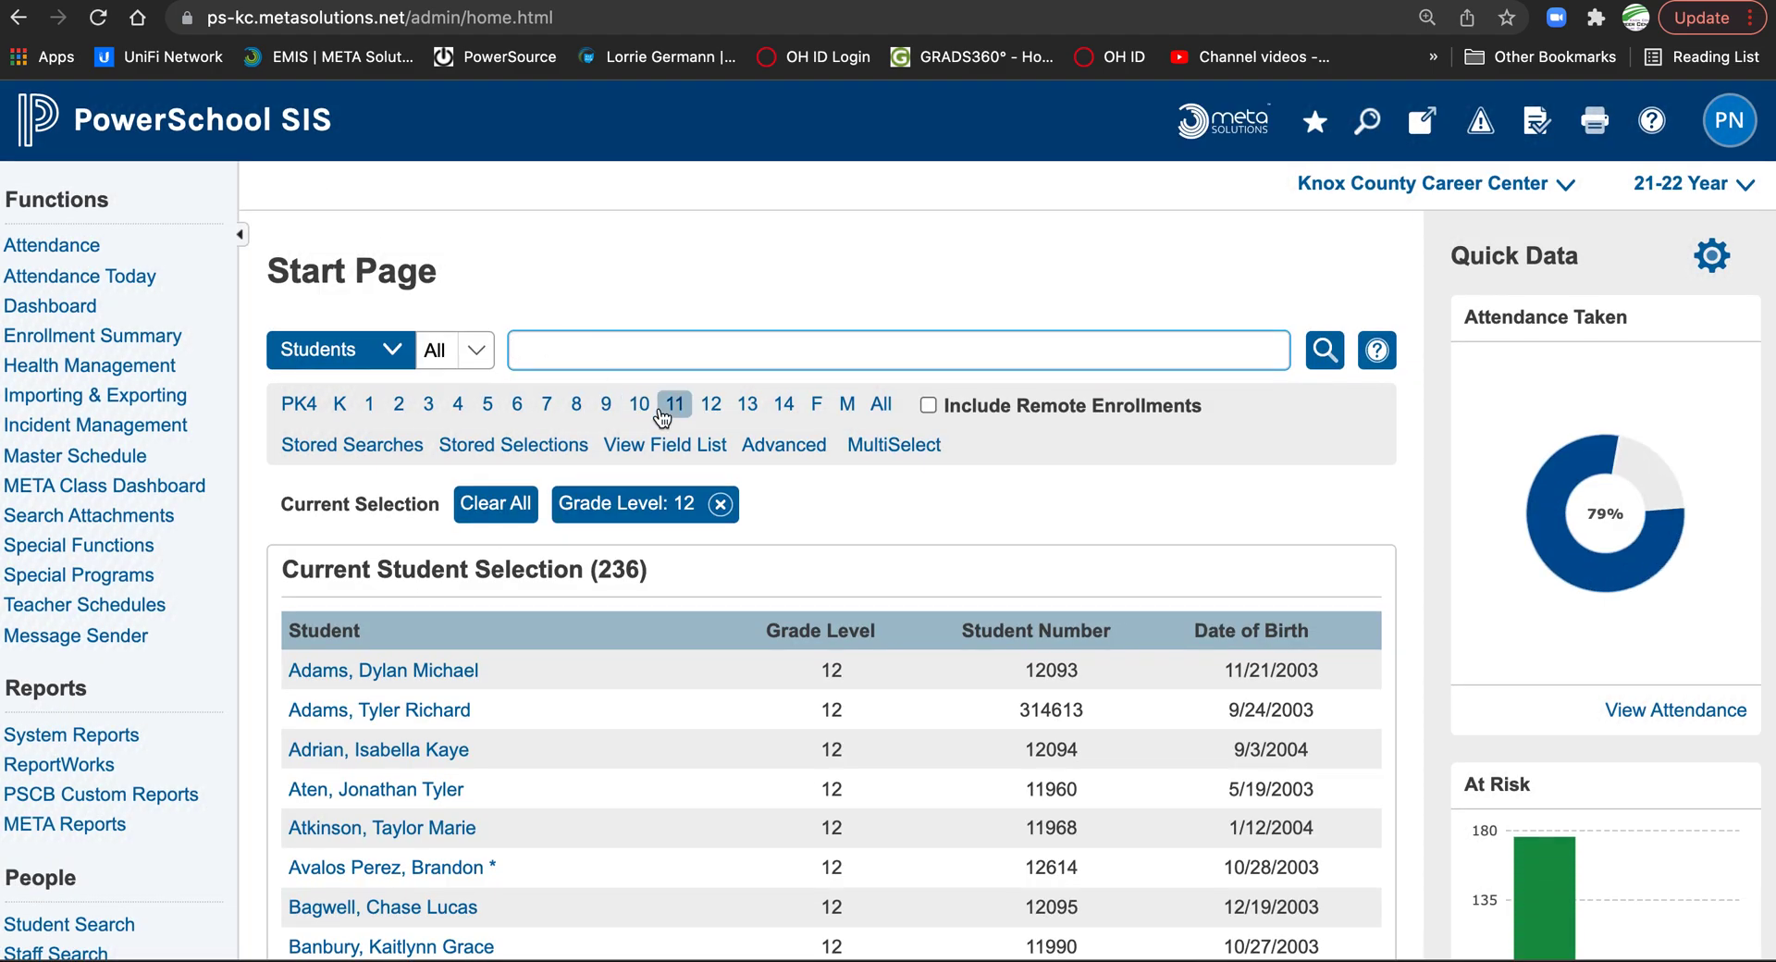
click(720, 505)
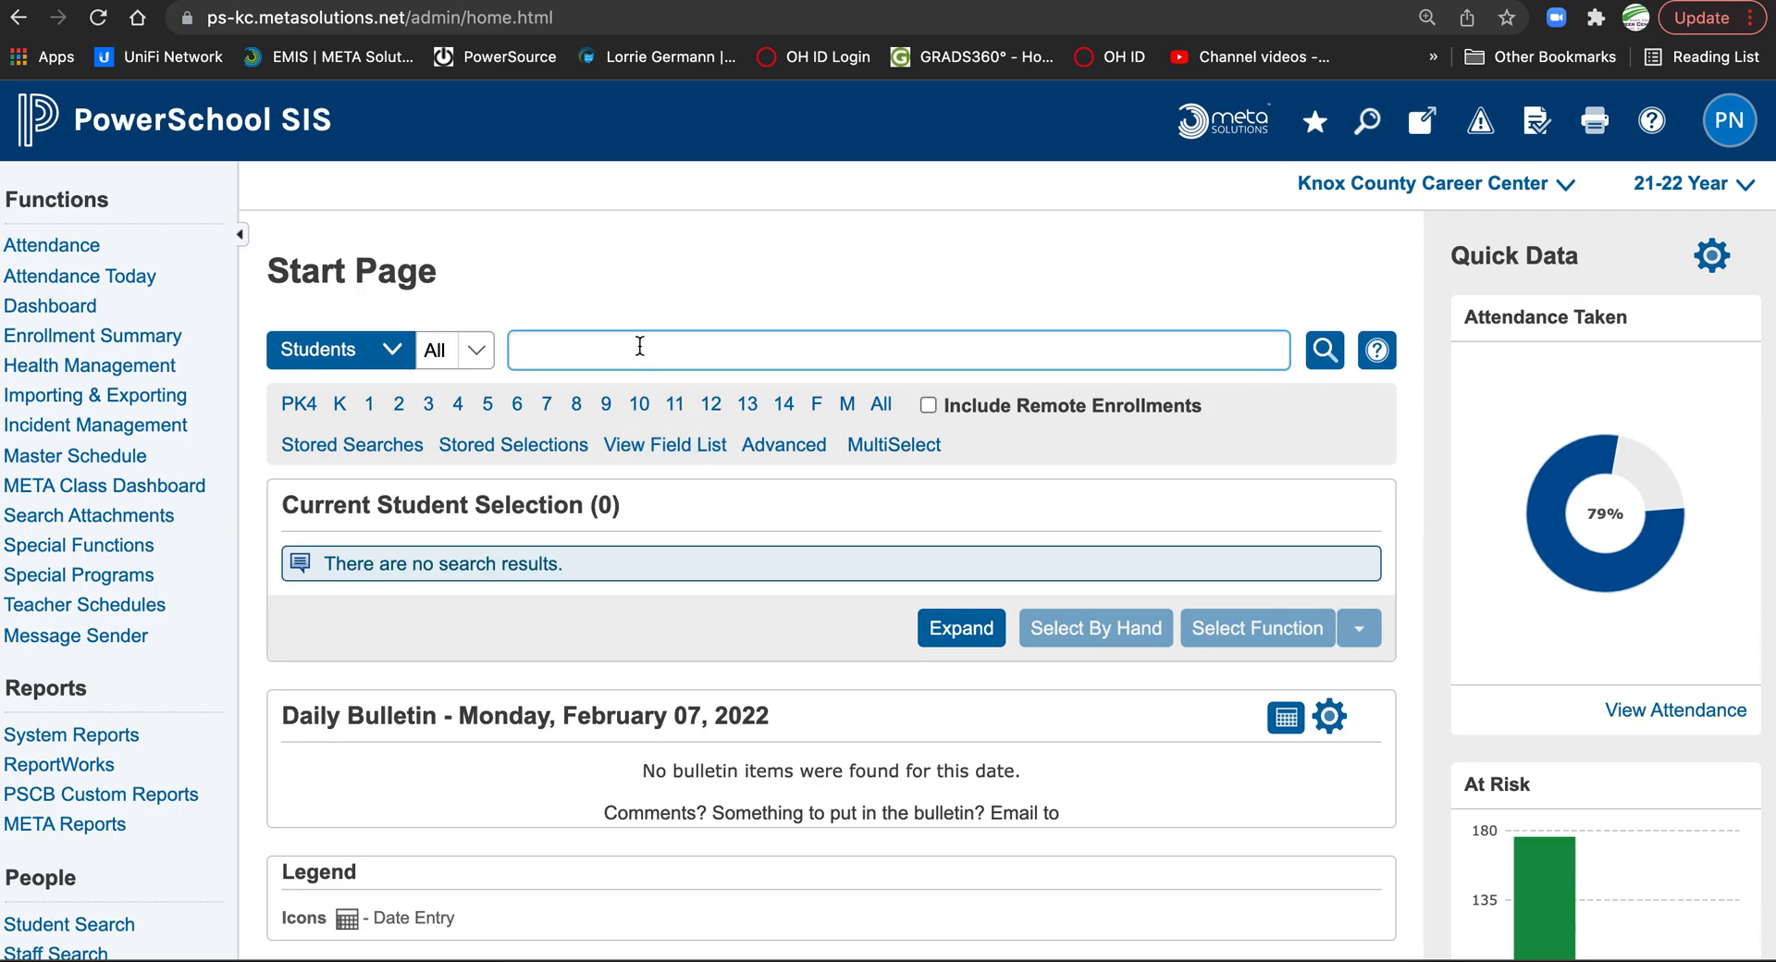
text(grade)
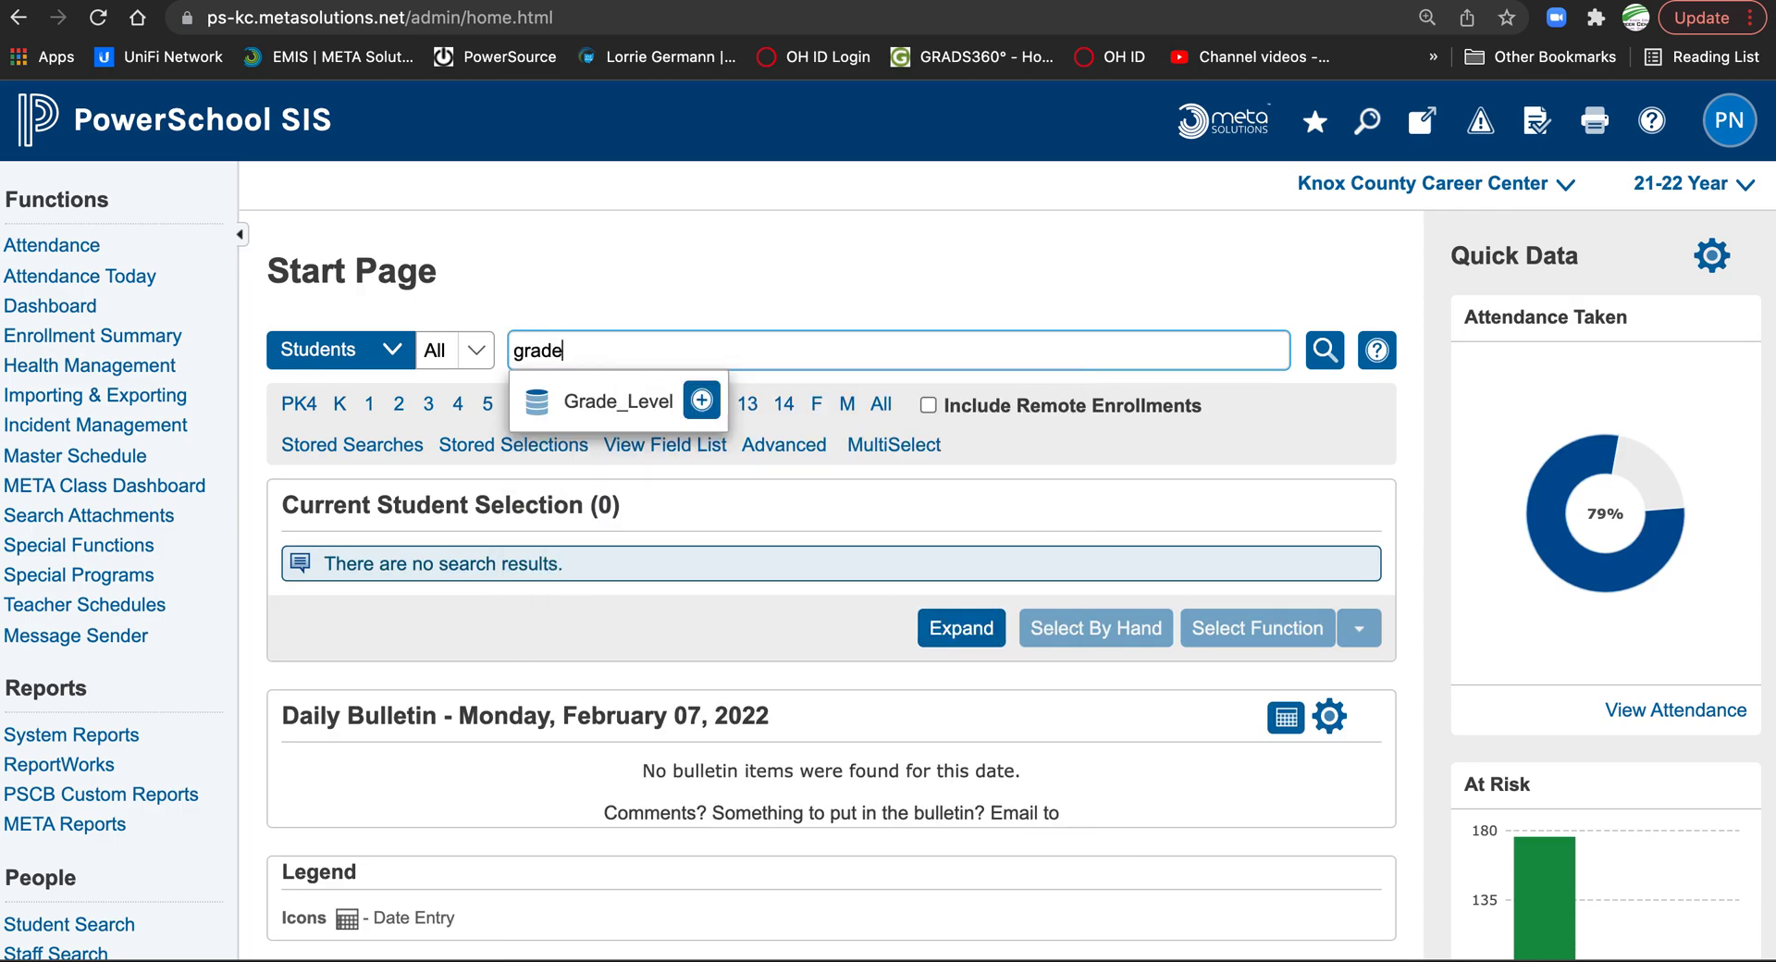
key(Return)
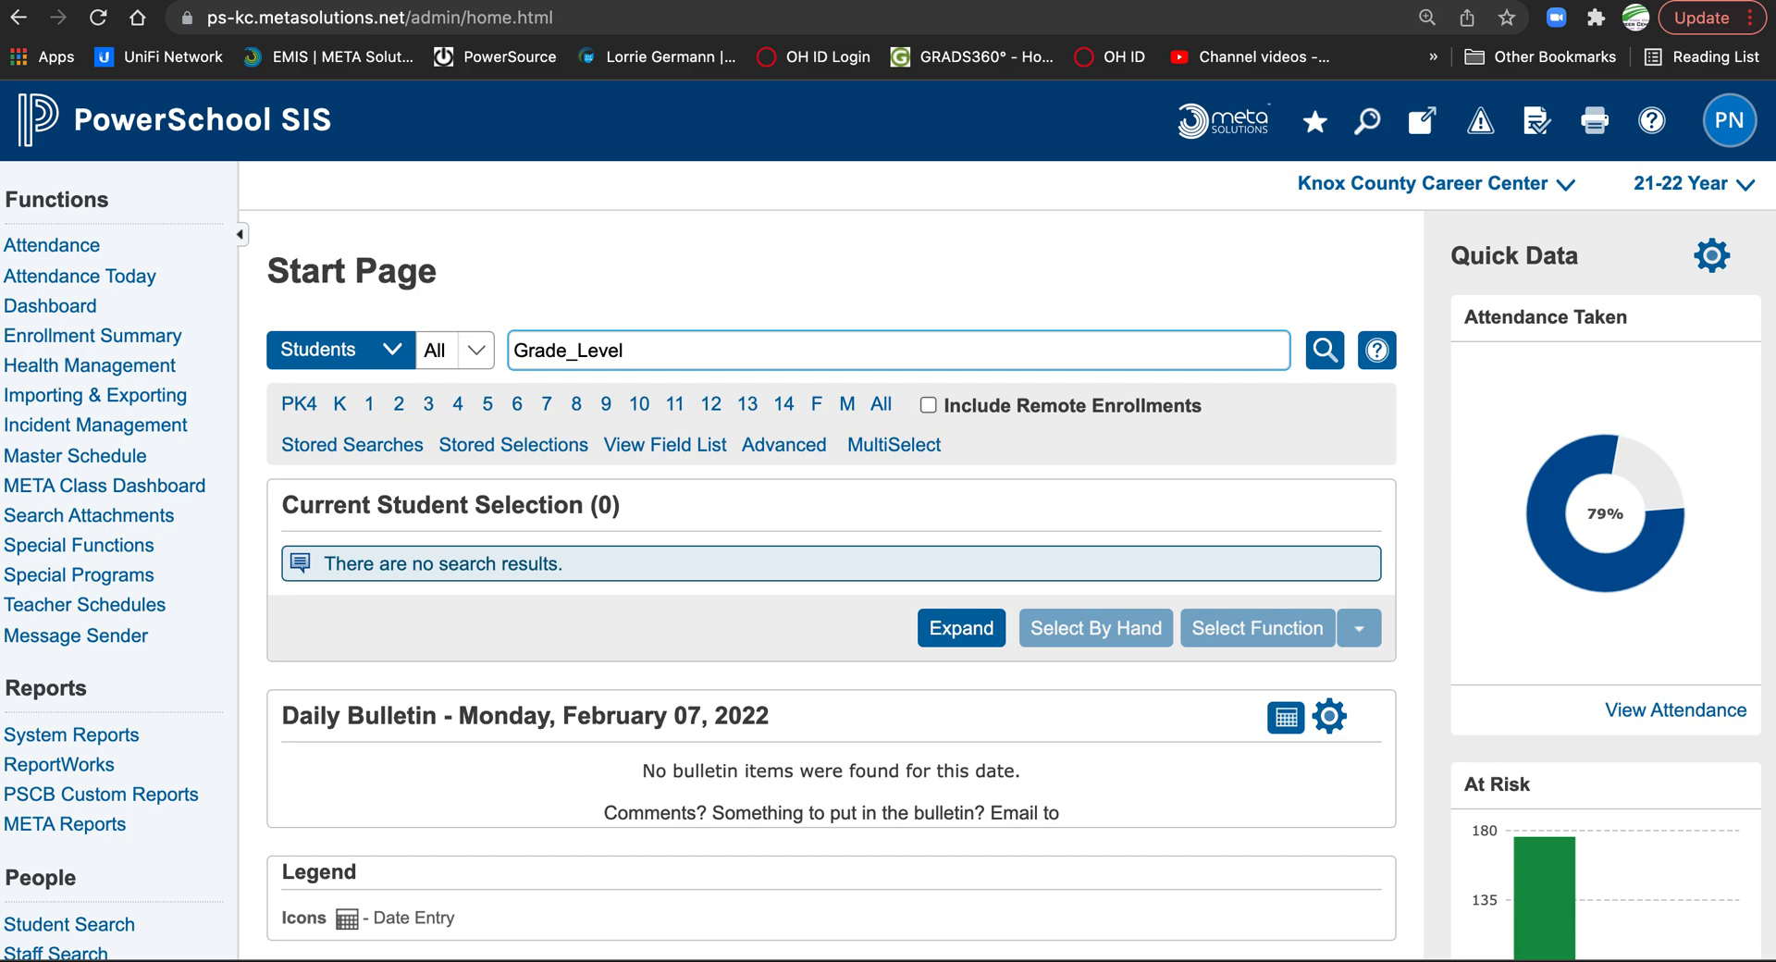
text(> 8)
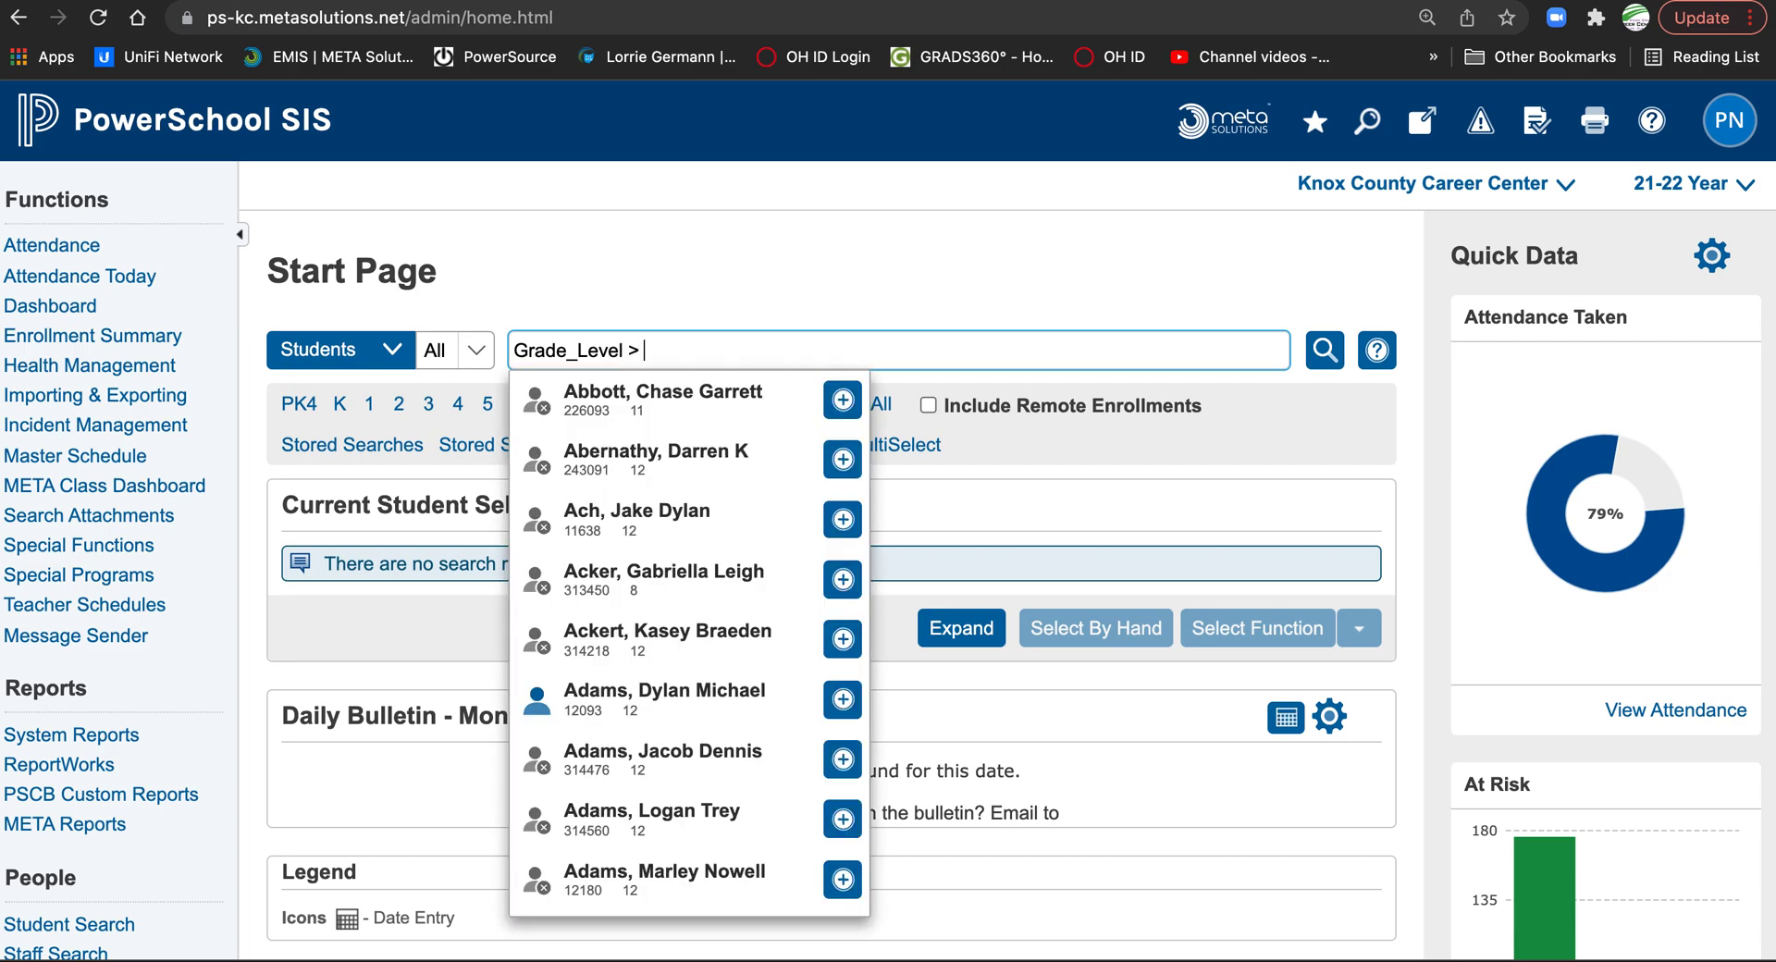
key(Return)
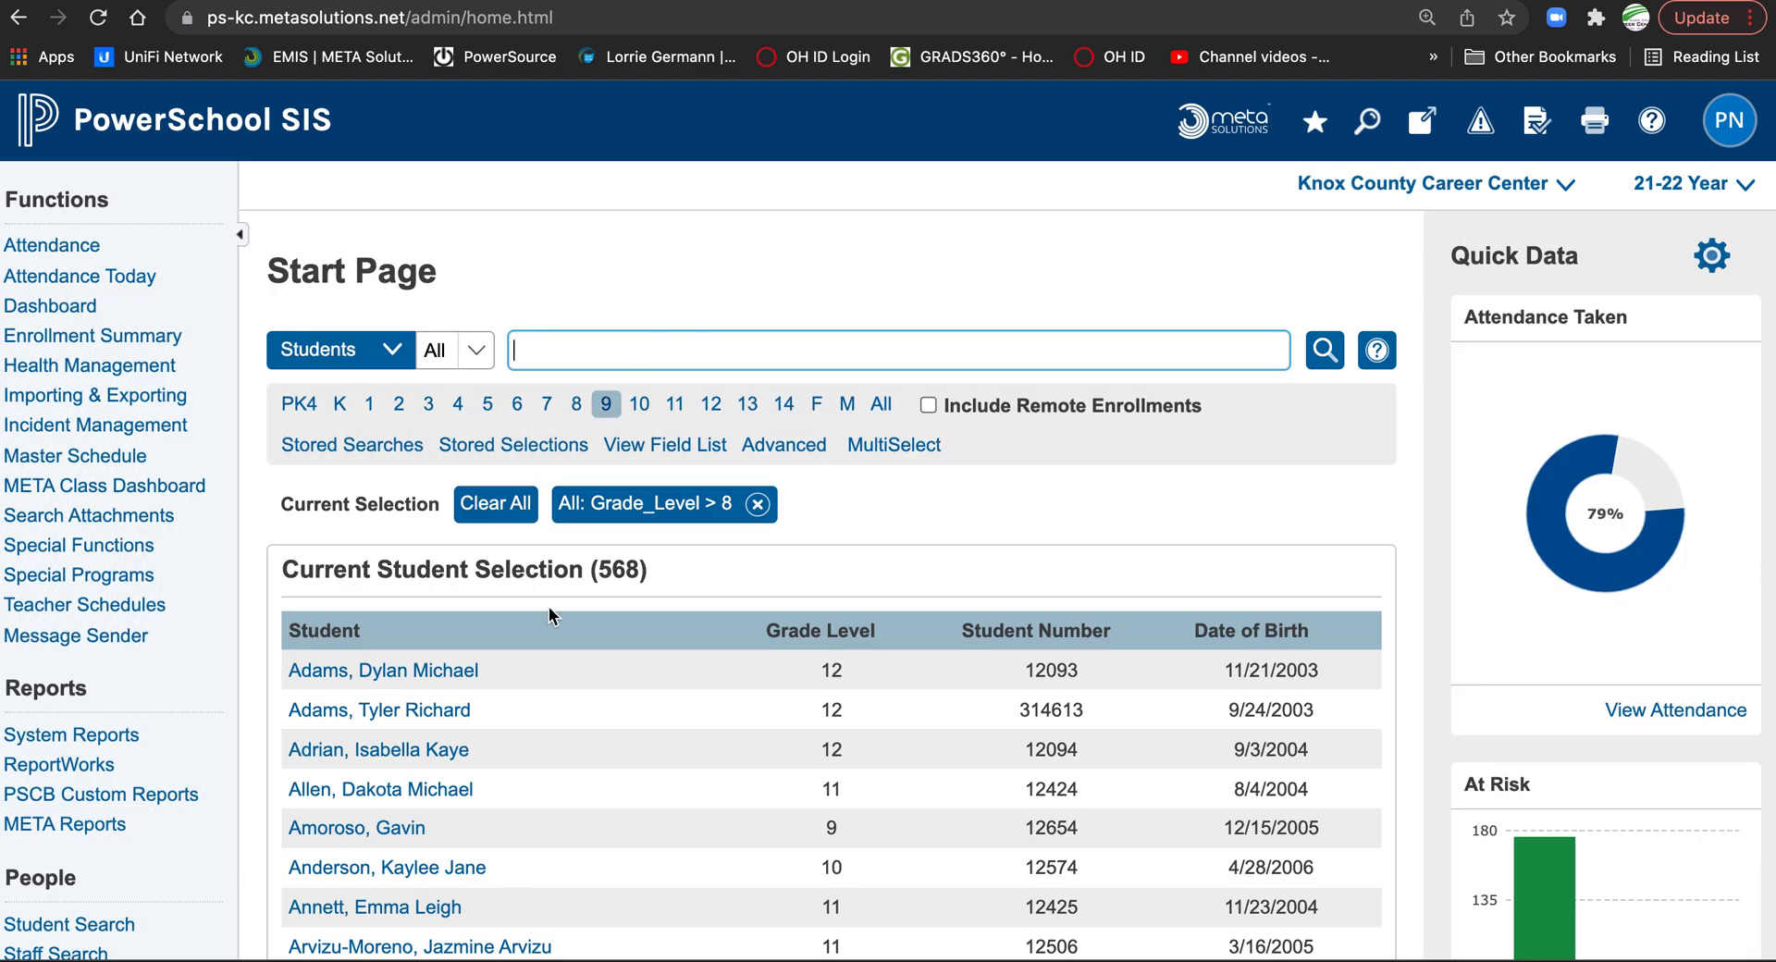
scroll(586, 735, down, 3)
scroll(585, 735, up, 2)
scroll(586, 735, up, 2)
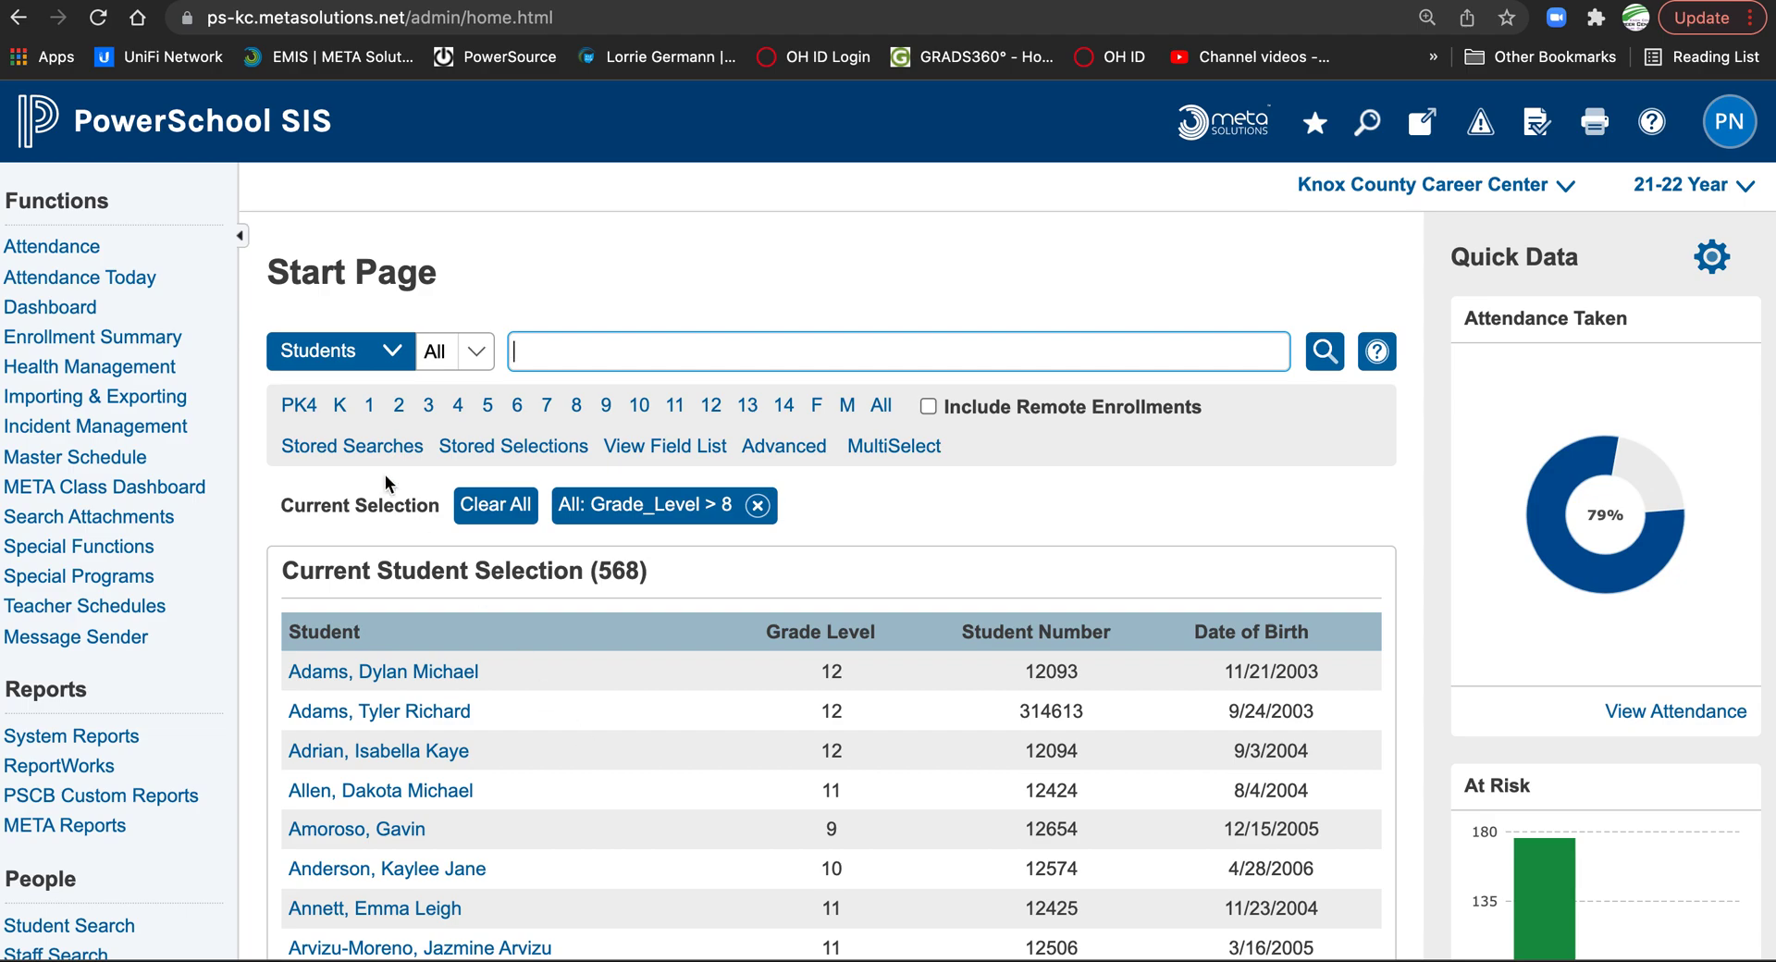
Reopen the Enrollment Summary and restrict it to the current selection of students above grade 8
click(134, 333)
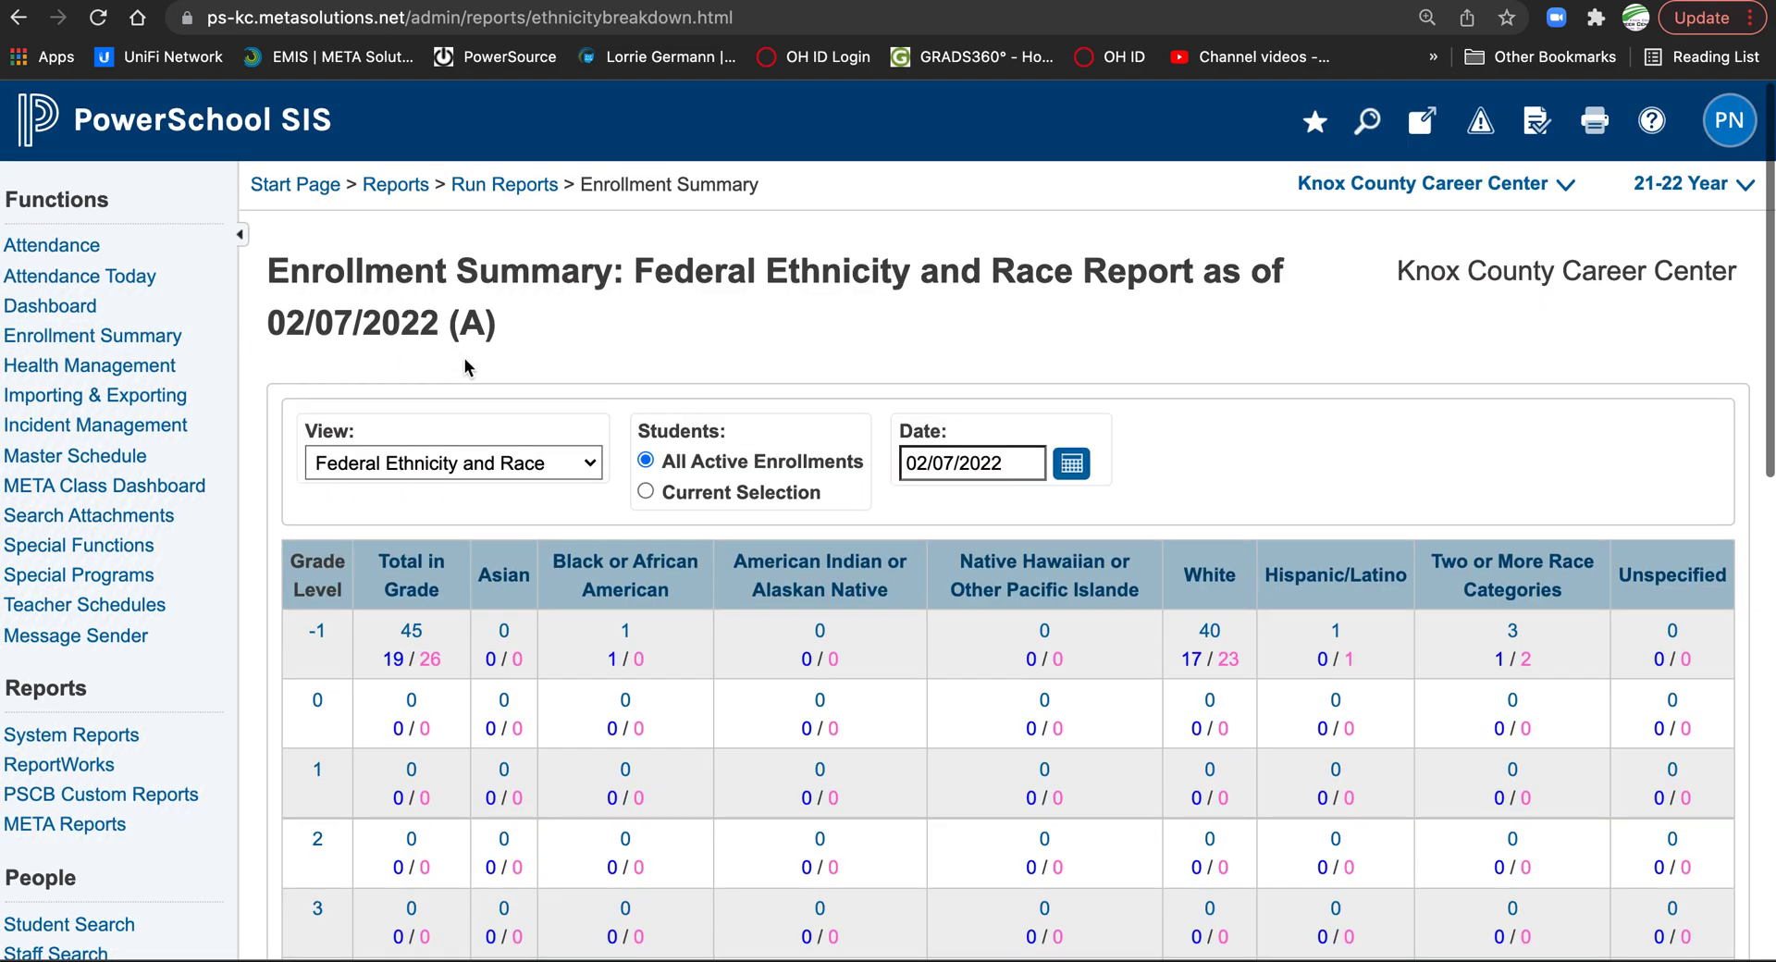
click(646, 491)
scroll(831, 398, down, 3)
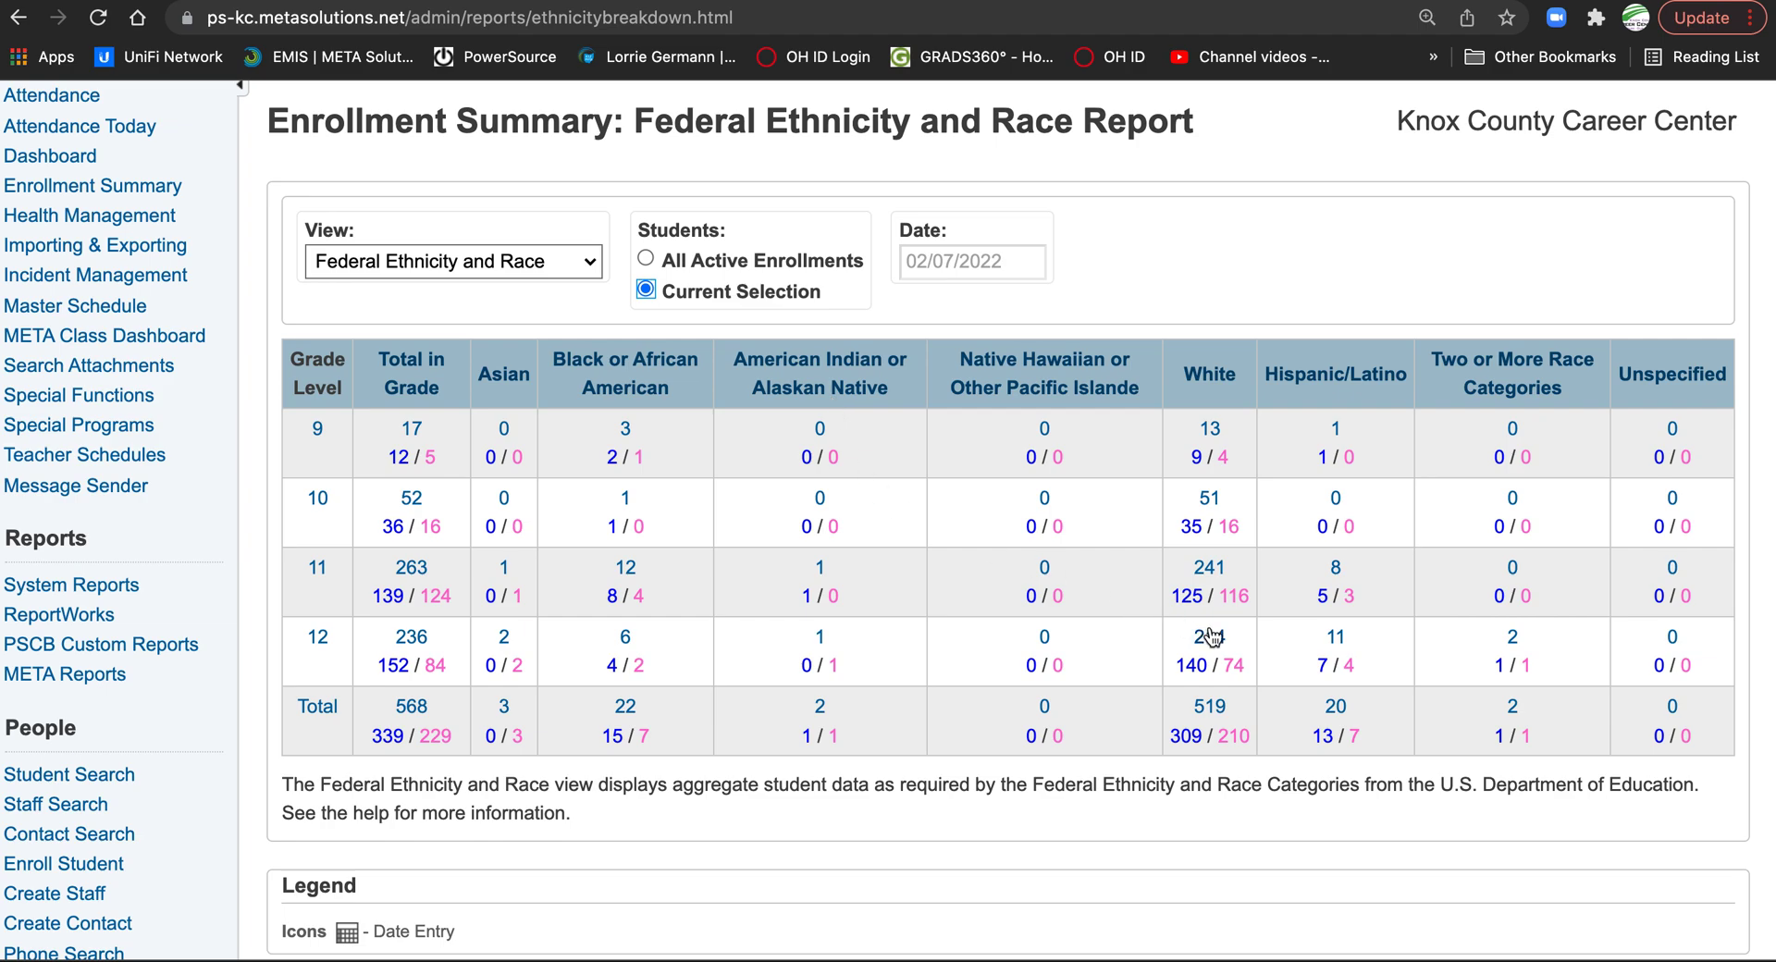
View the list of all grade 11 students and the list of grade 11 females from the Total in Grade counts
click(412, 568)
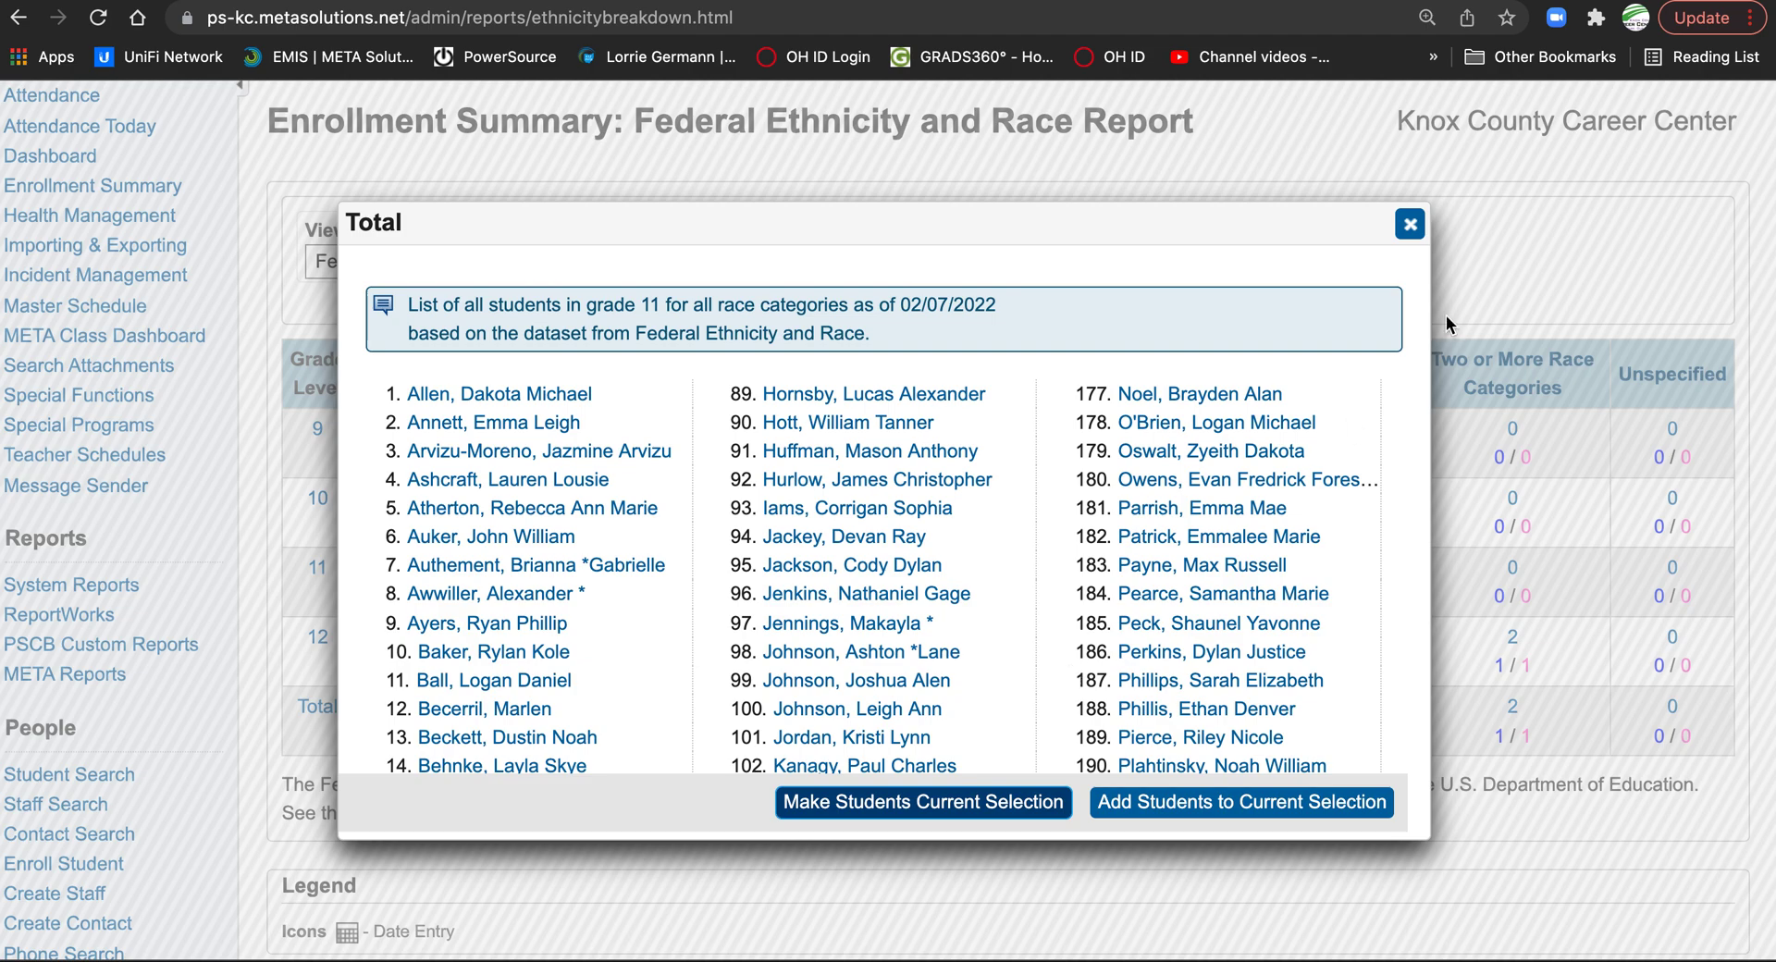
click(1410, 225)
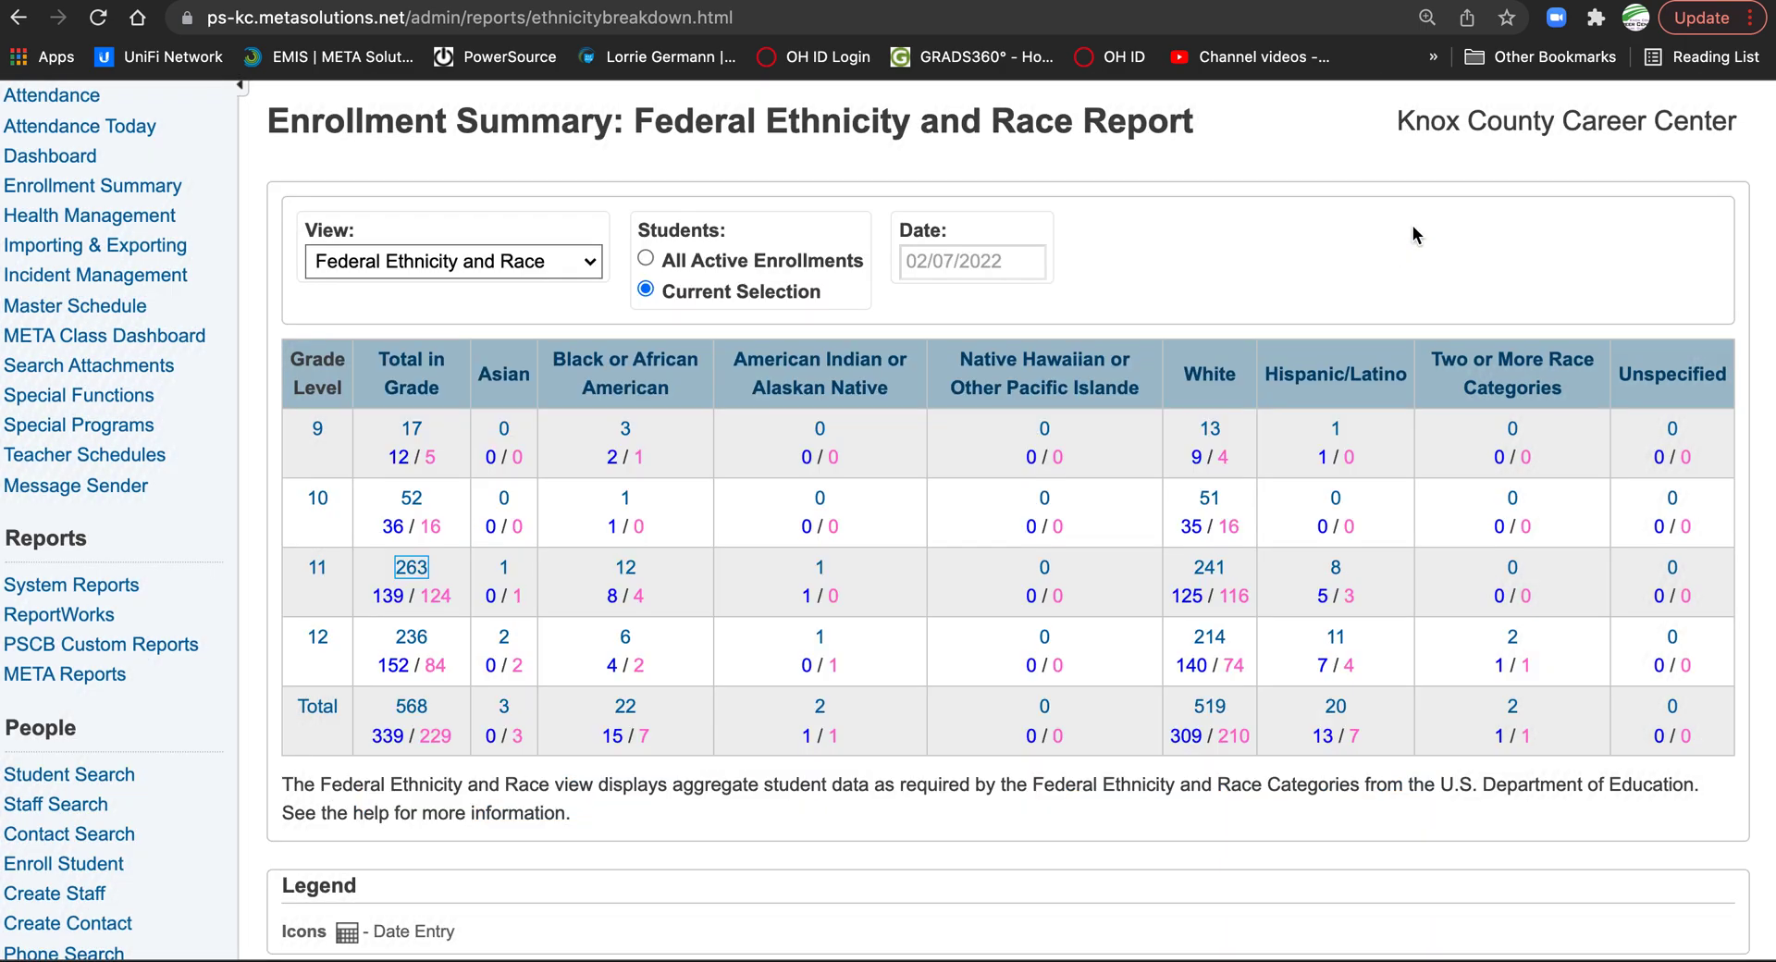
click(445, 608)
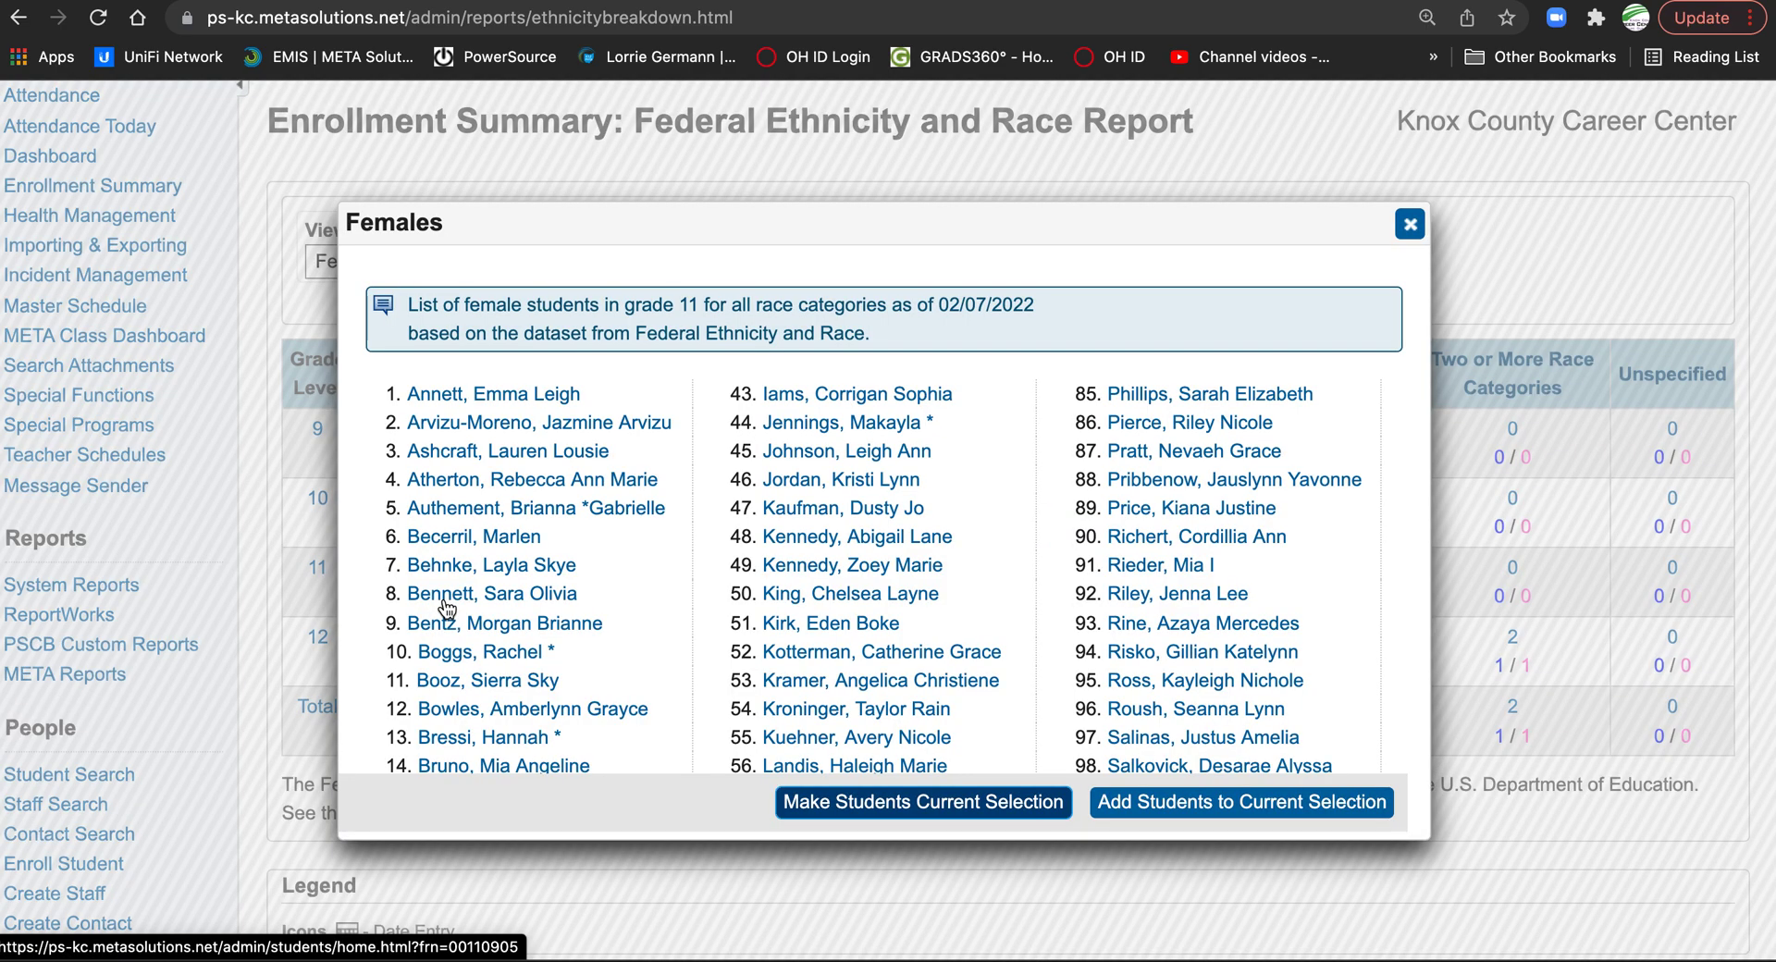
scroll(713, 553, down, 1)
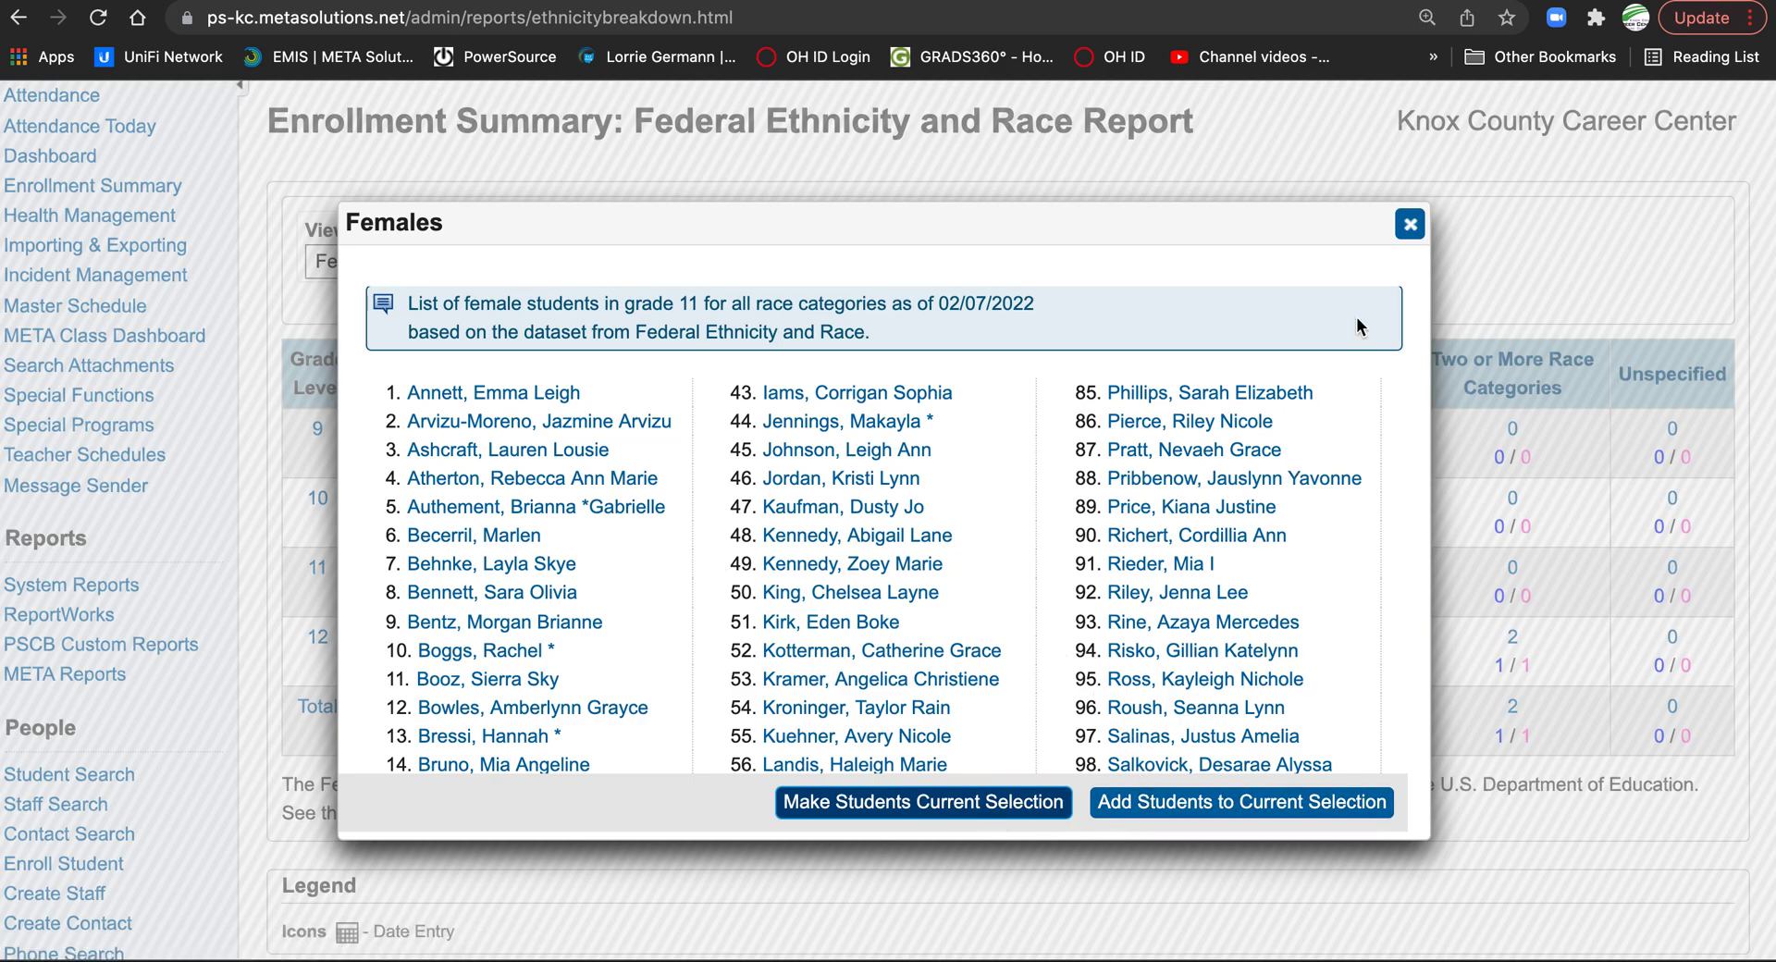
click(1408, 225)
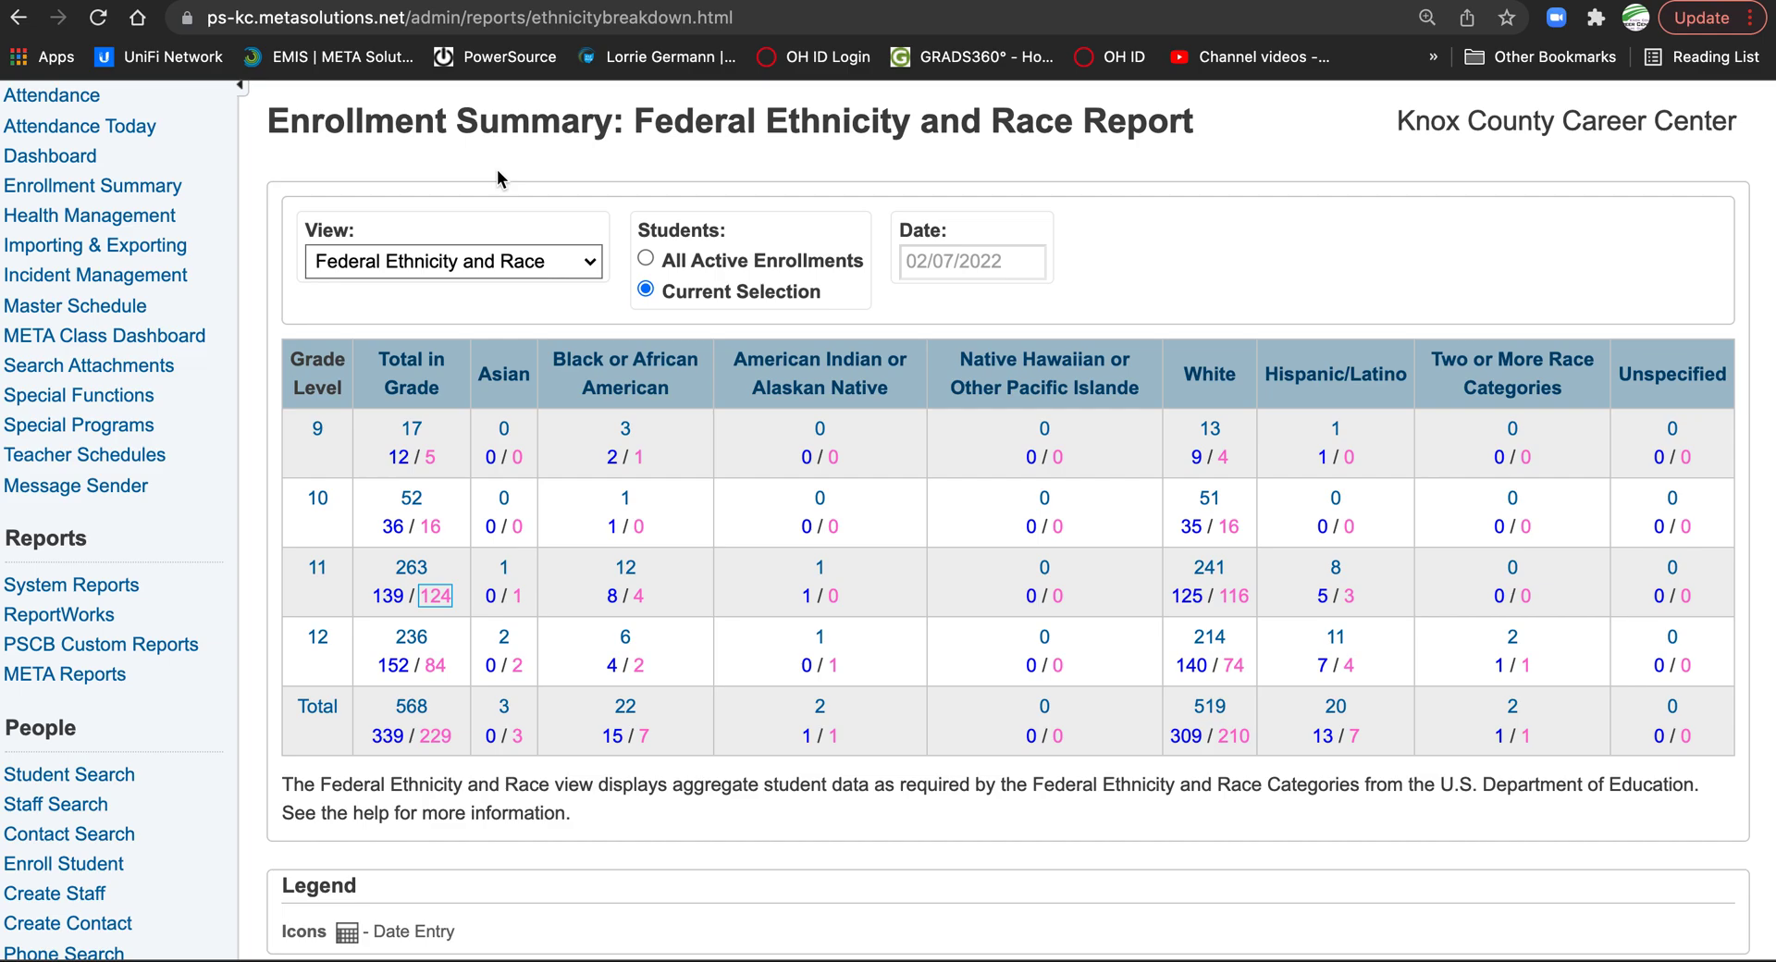
scroll(359, 278, up, 3)
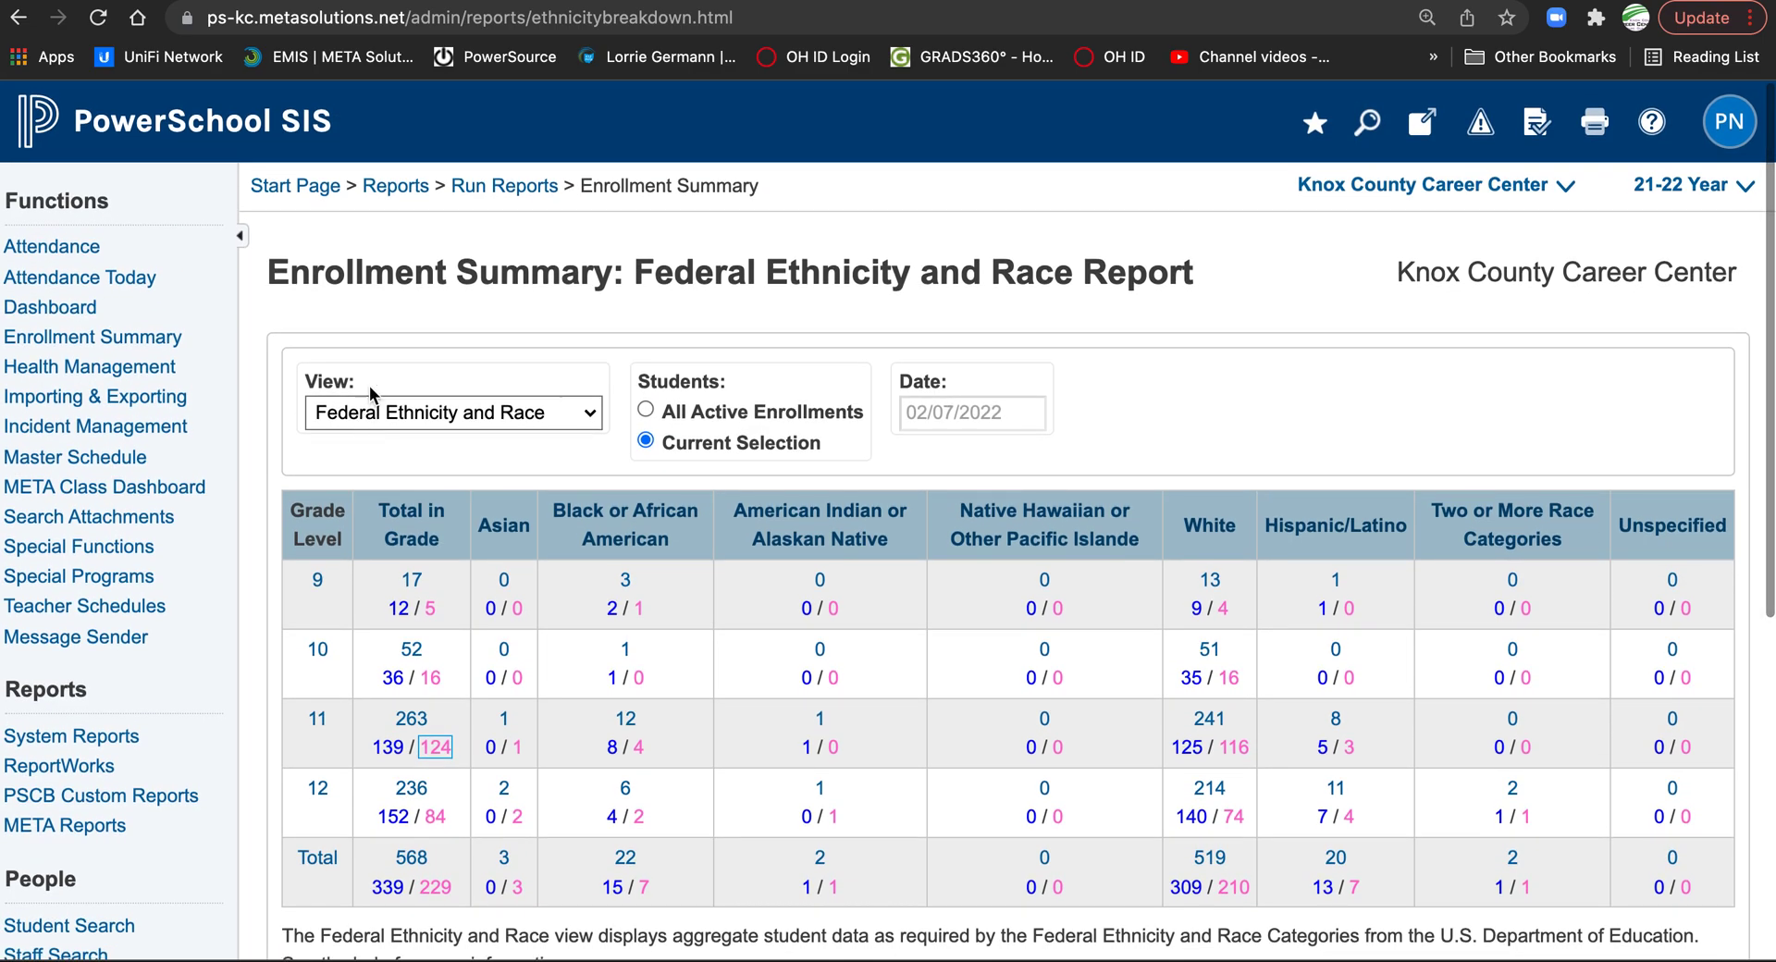
scroll(375, 350, down, 1)
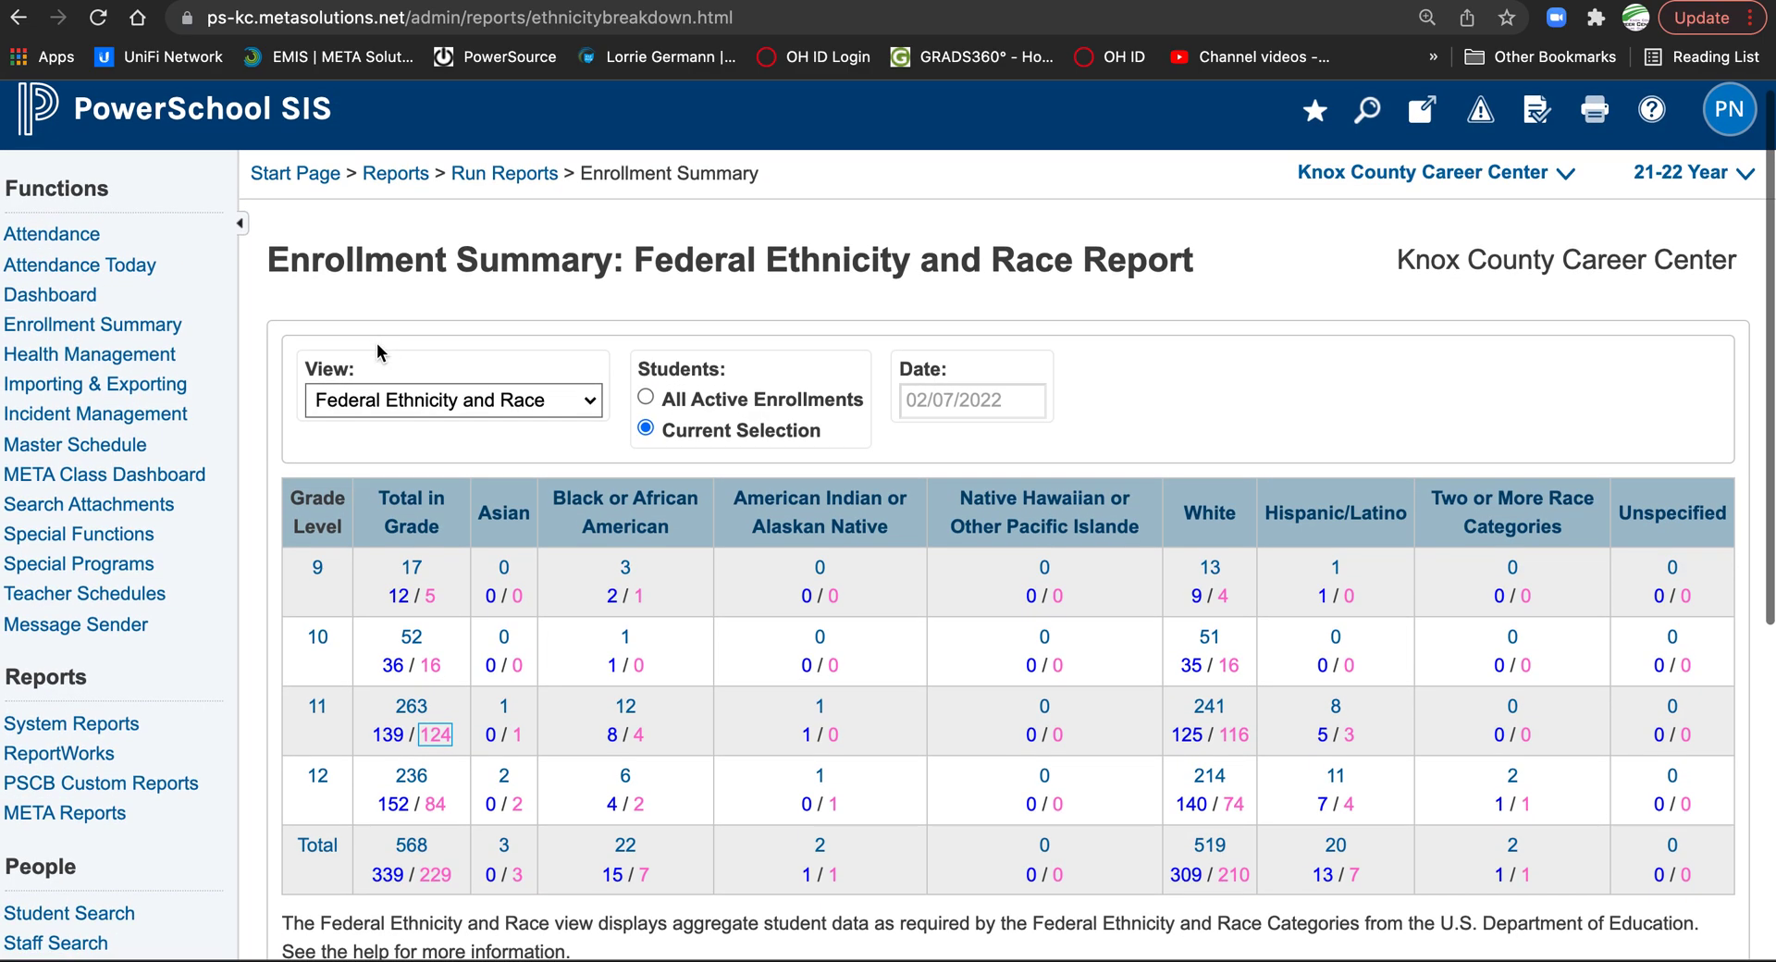
Remove the Grade_Level > 8 student selection on the Start Page and reopen the Enrollment Summary for all active enrollments
click(308, 176)
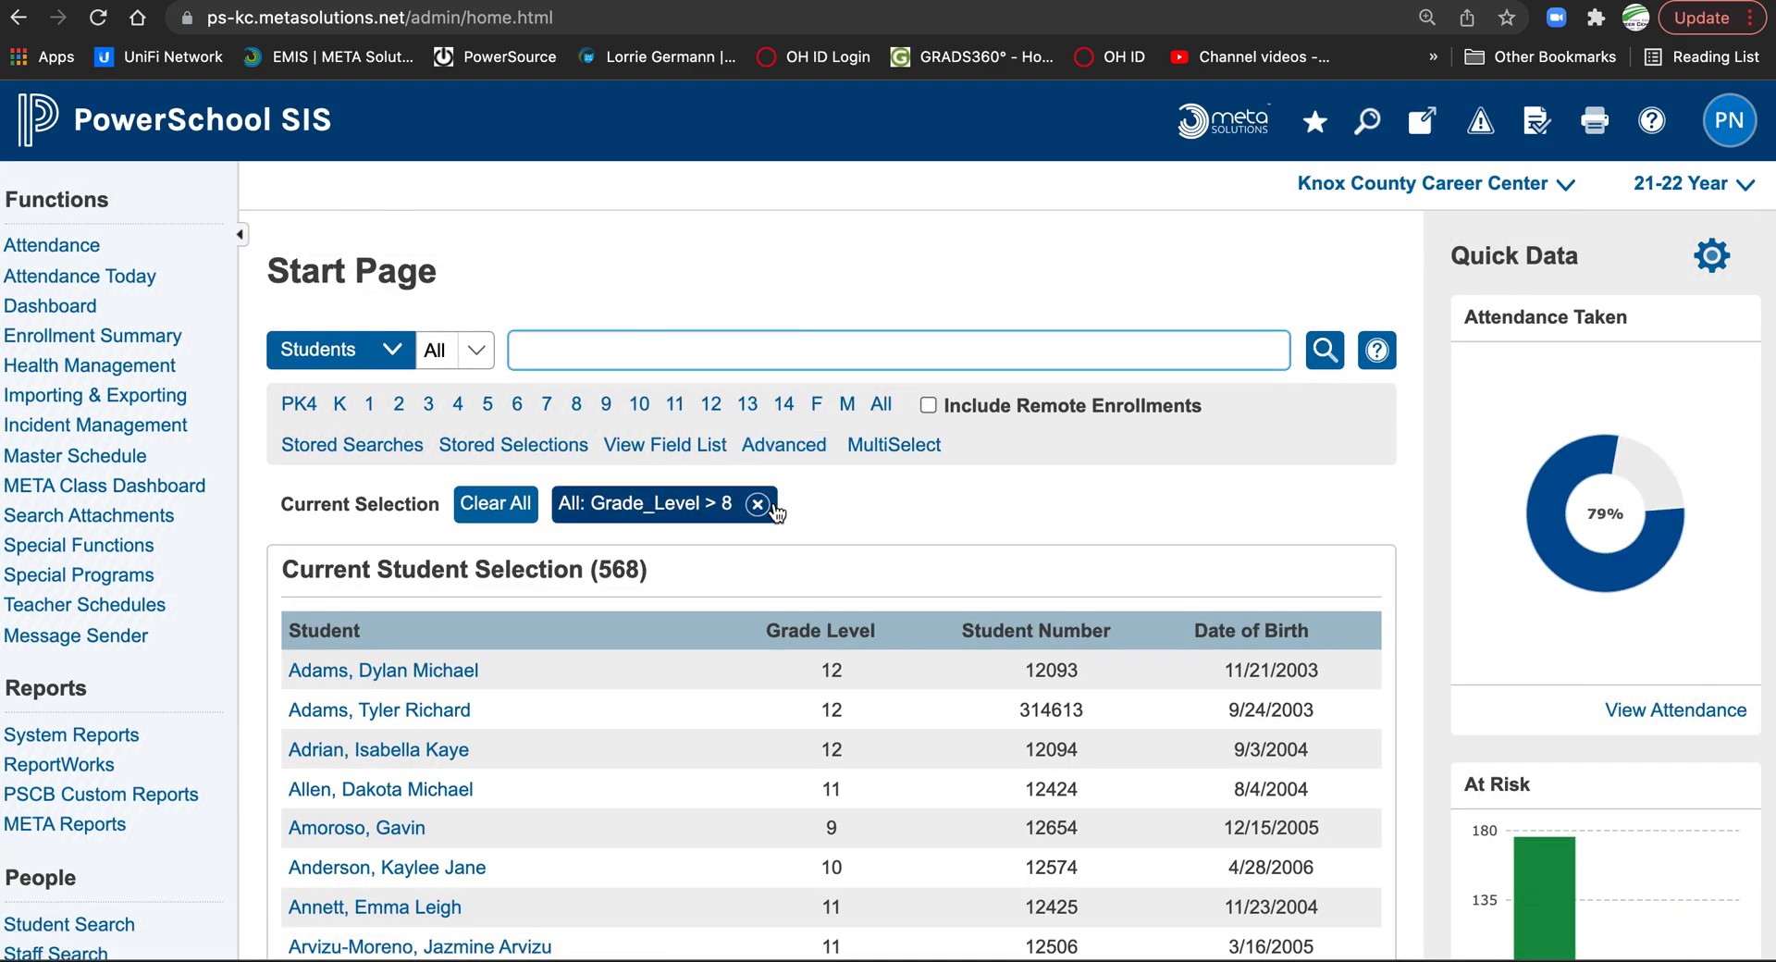
click(762, 505)
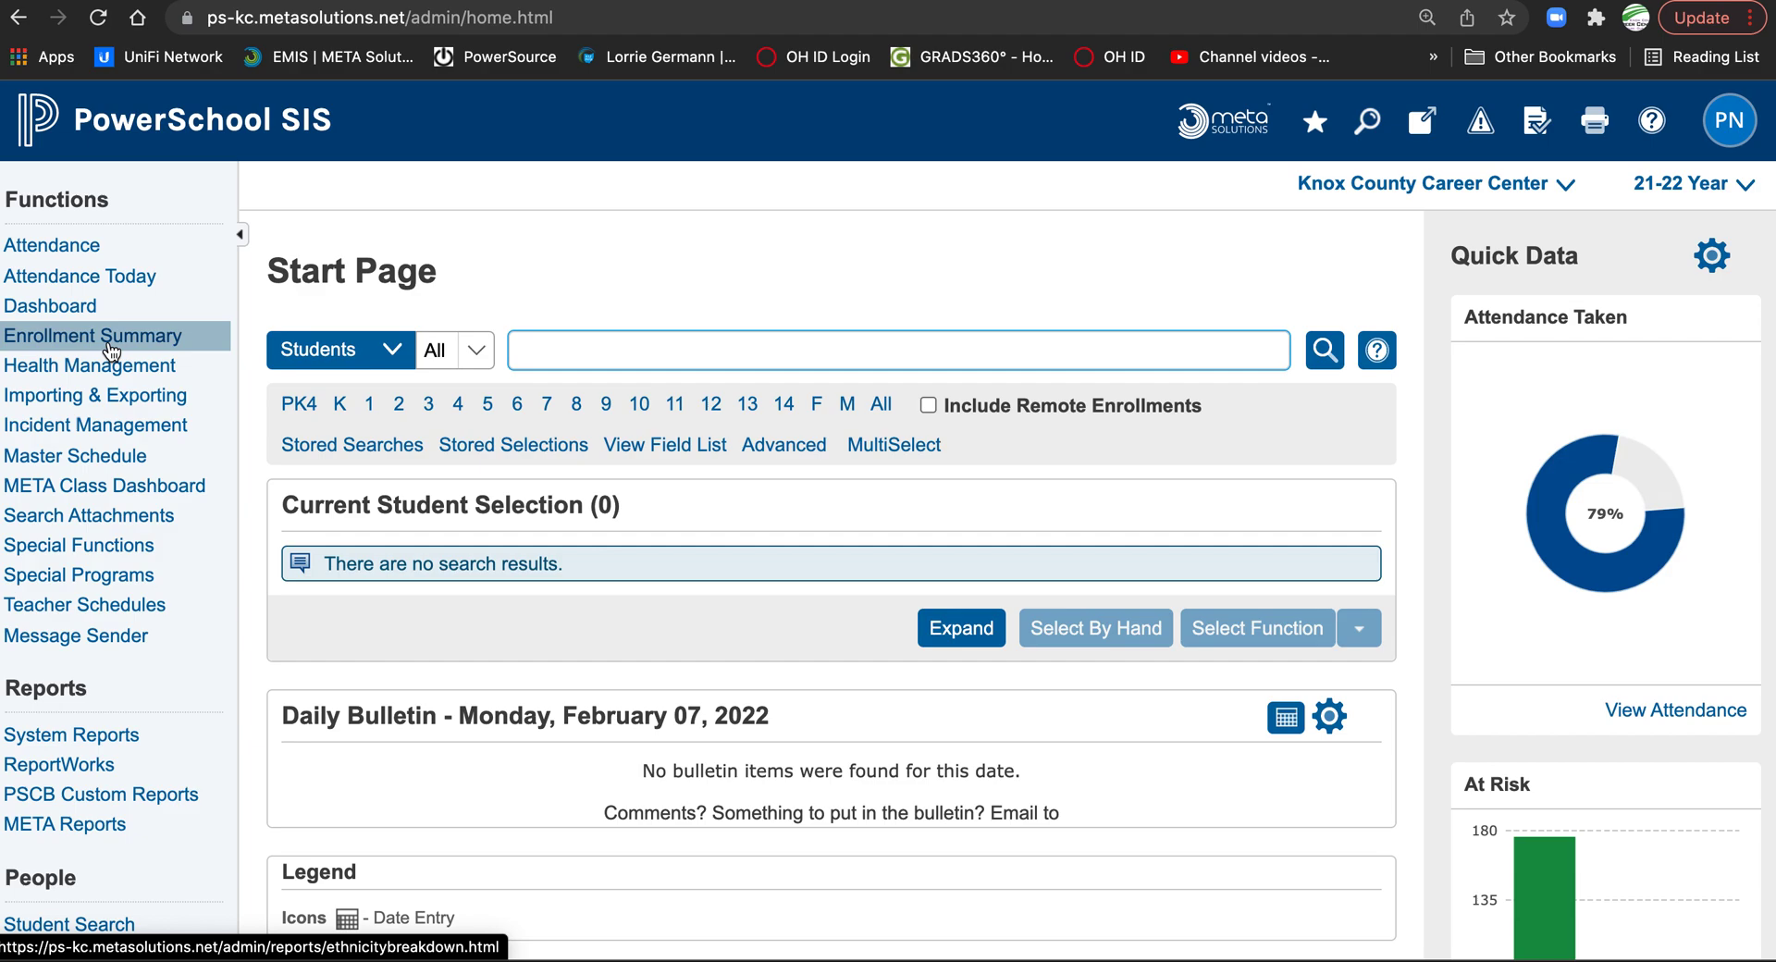
click(105, 348)
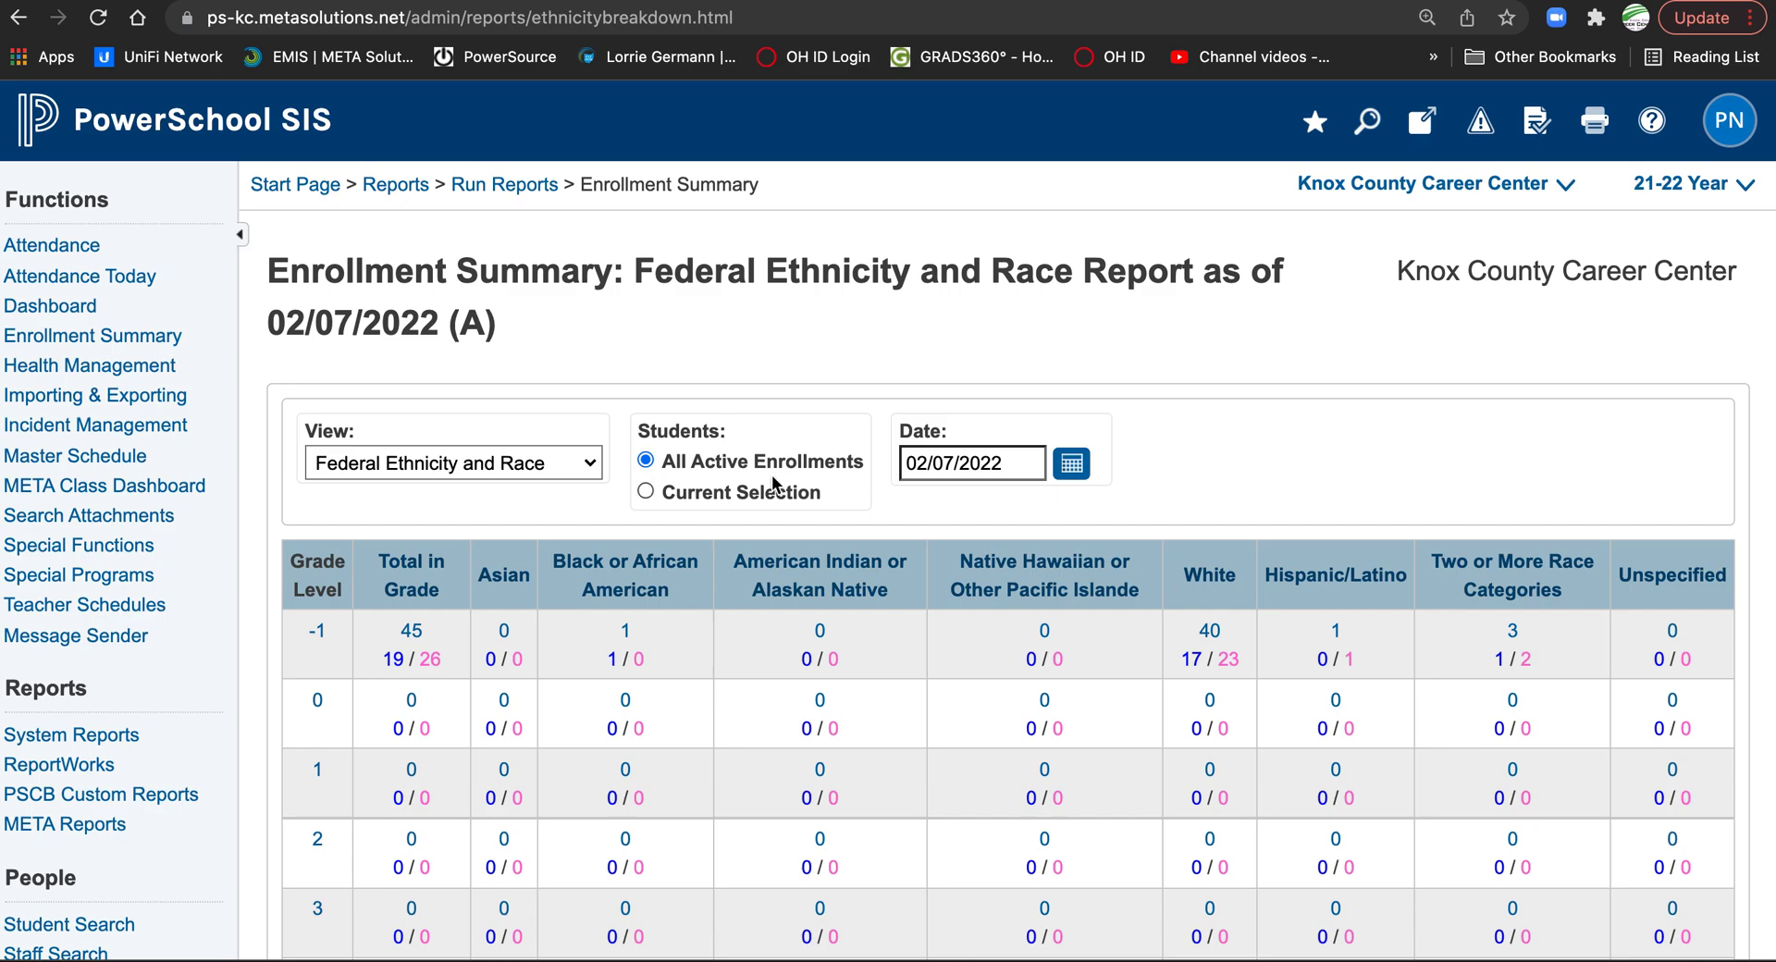
Set the Enrollment Summary date to January 7, 2022 and review the grade-level and overall totals
scroll(1155, 576, down, 5)
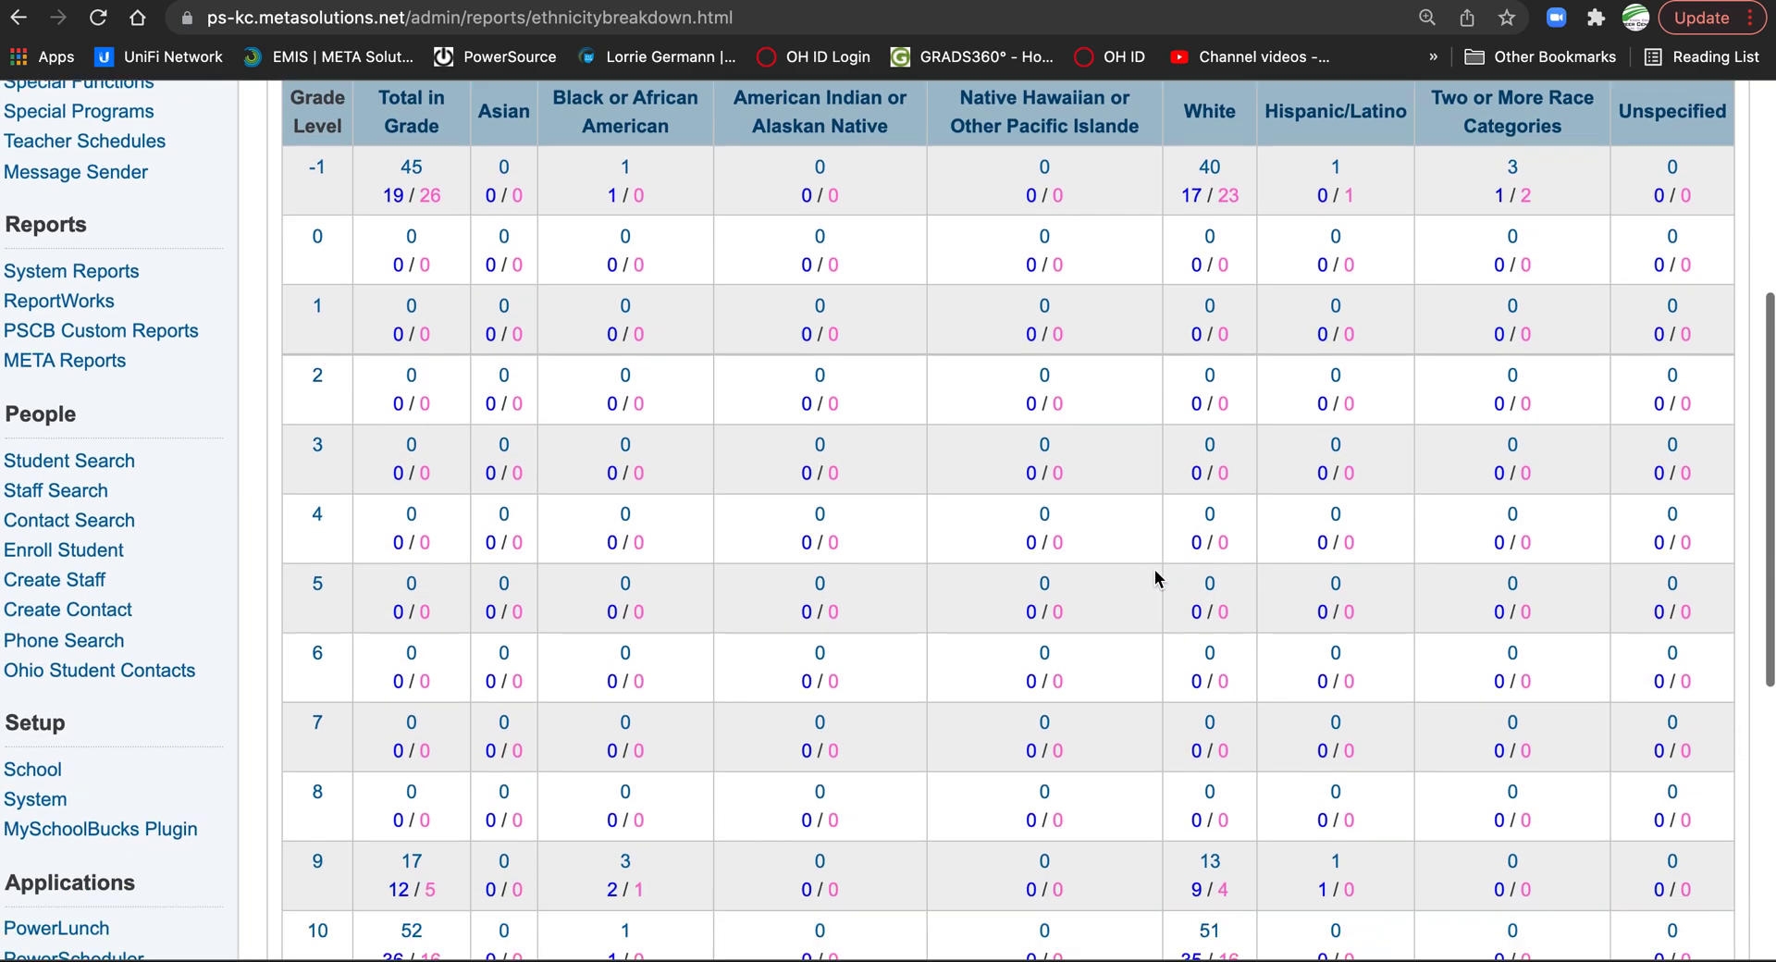
scroll(1154, 579, down, 6)
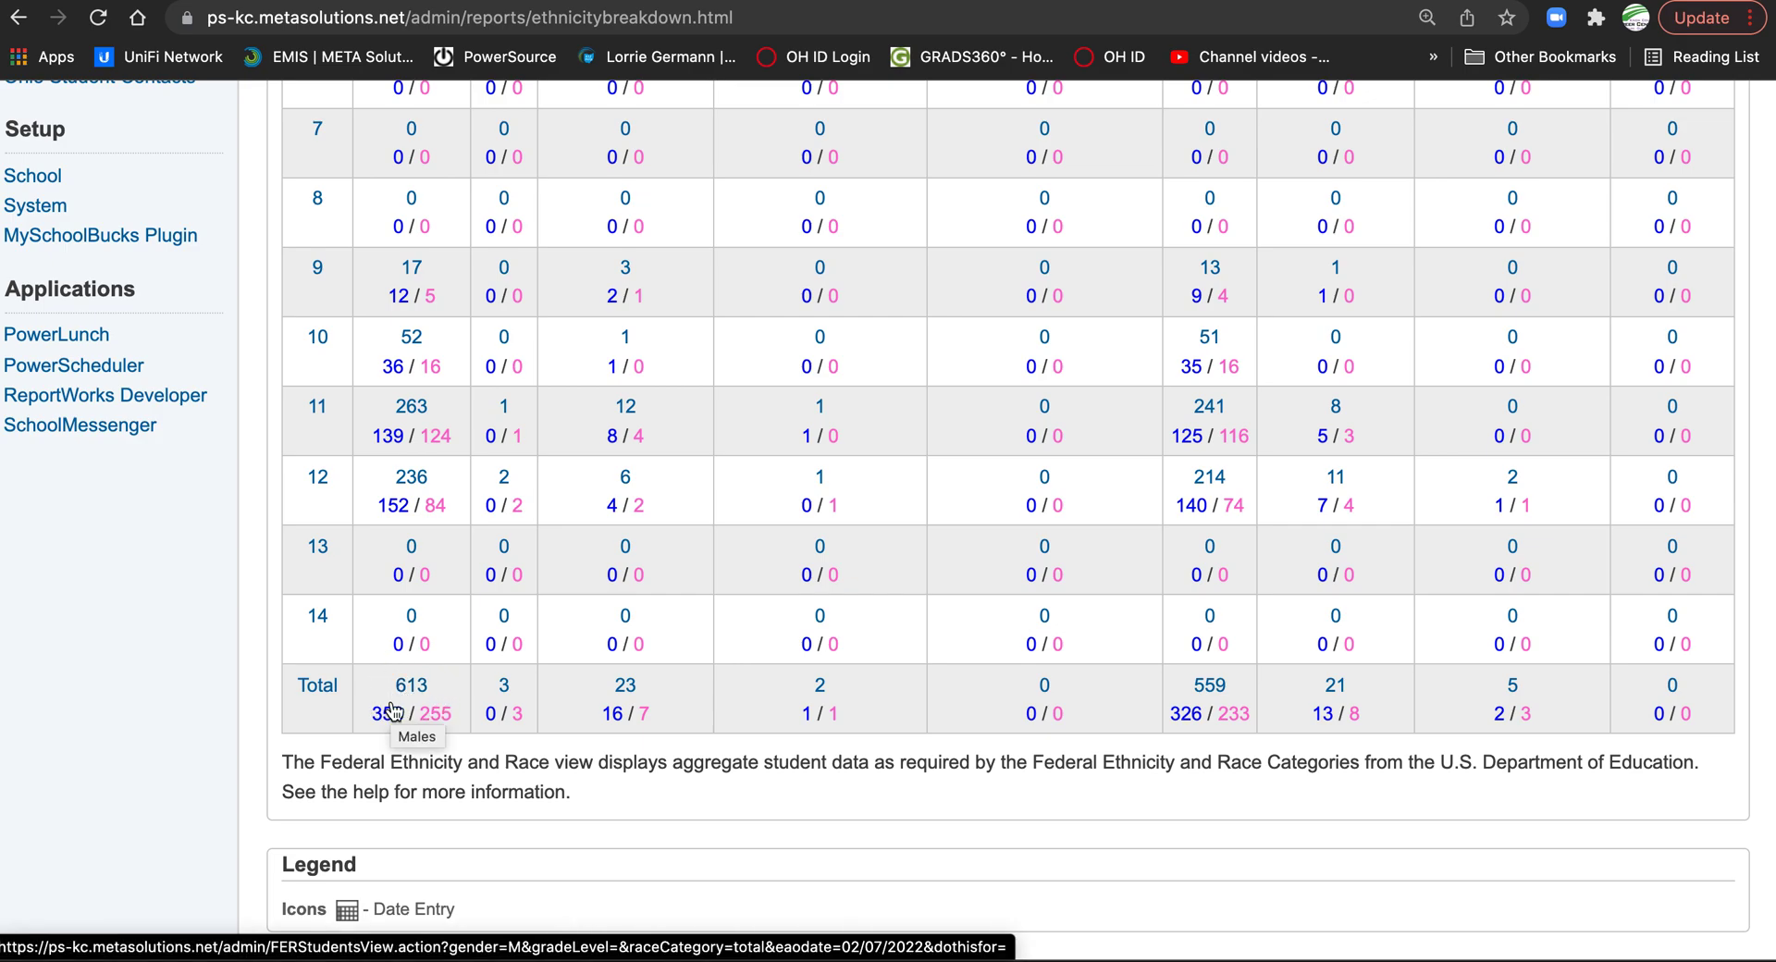
scroll(392, 710, up, 10)
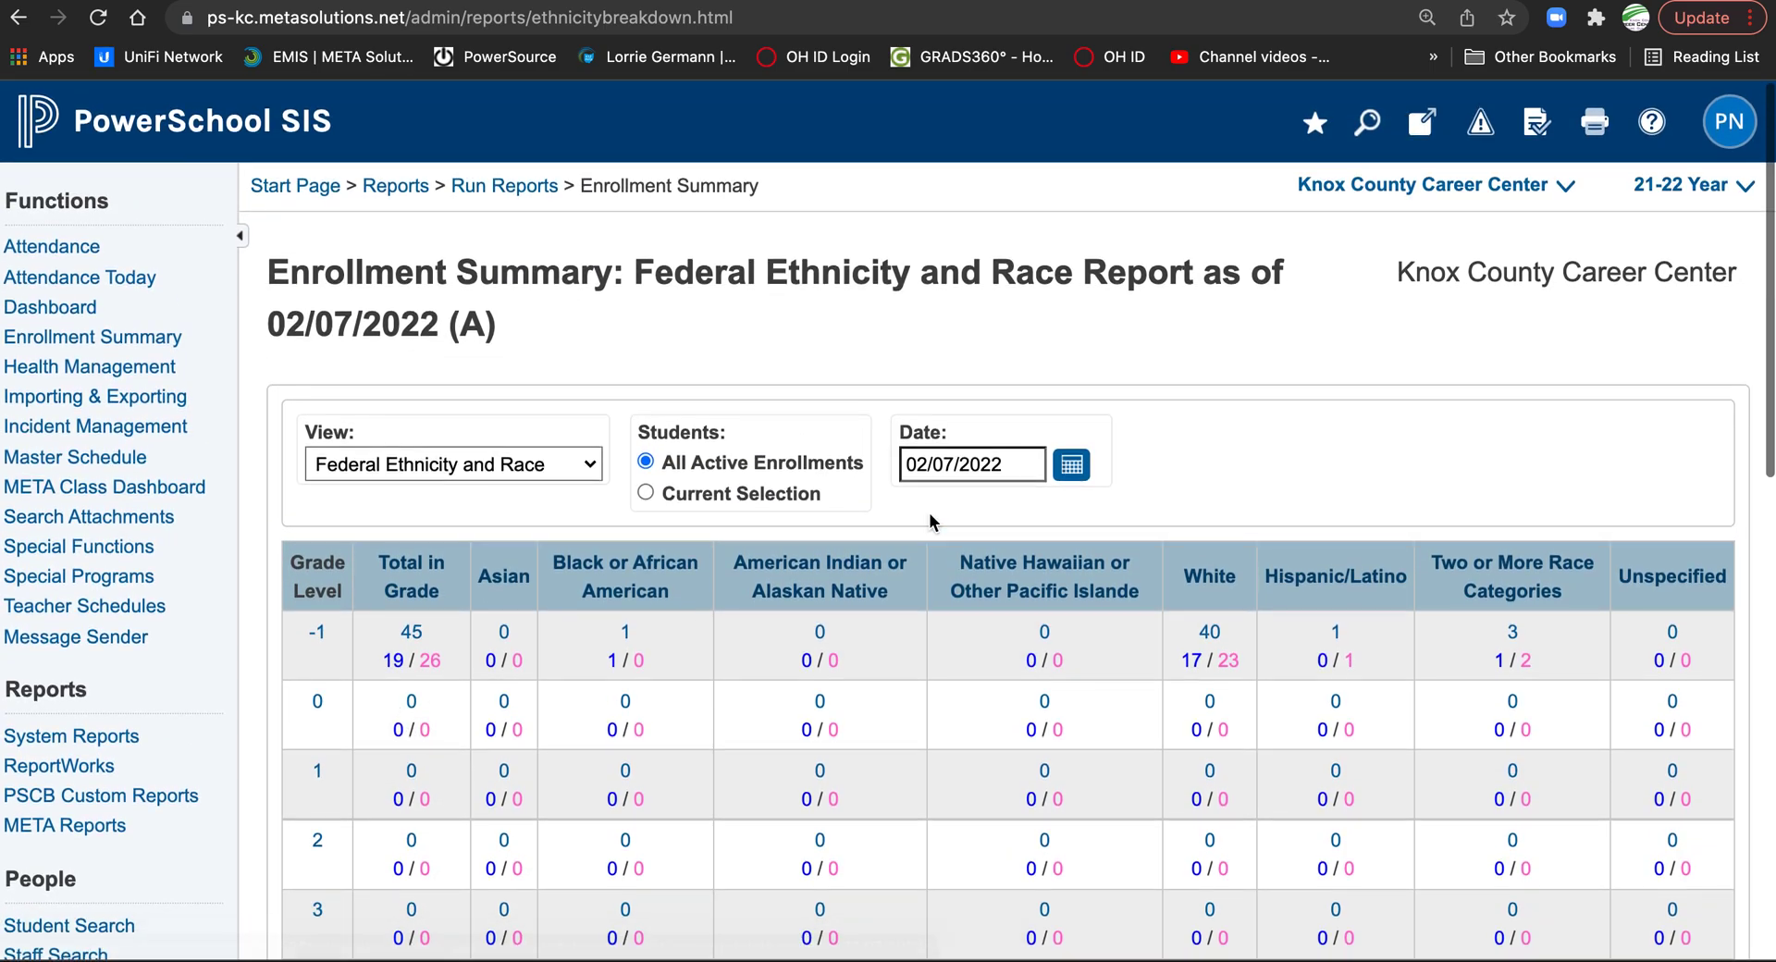
click(1071, 465)
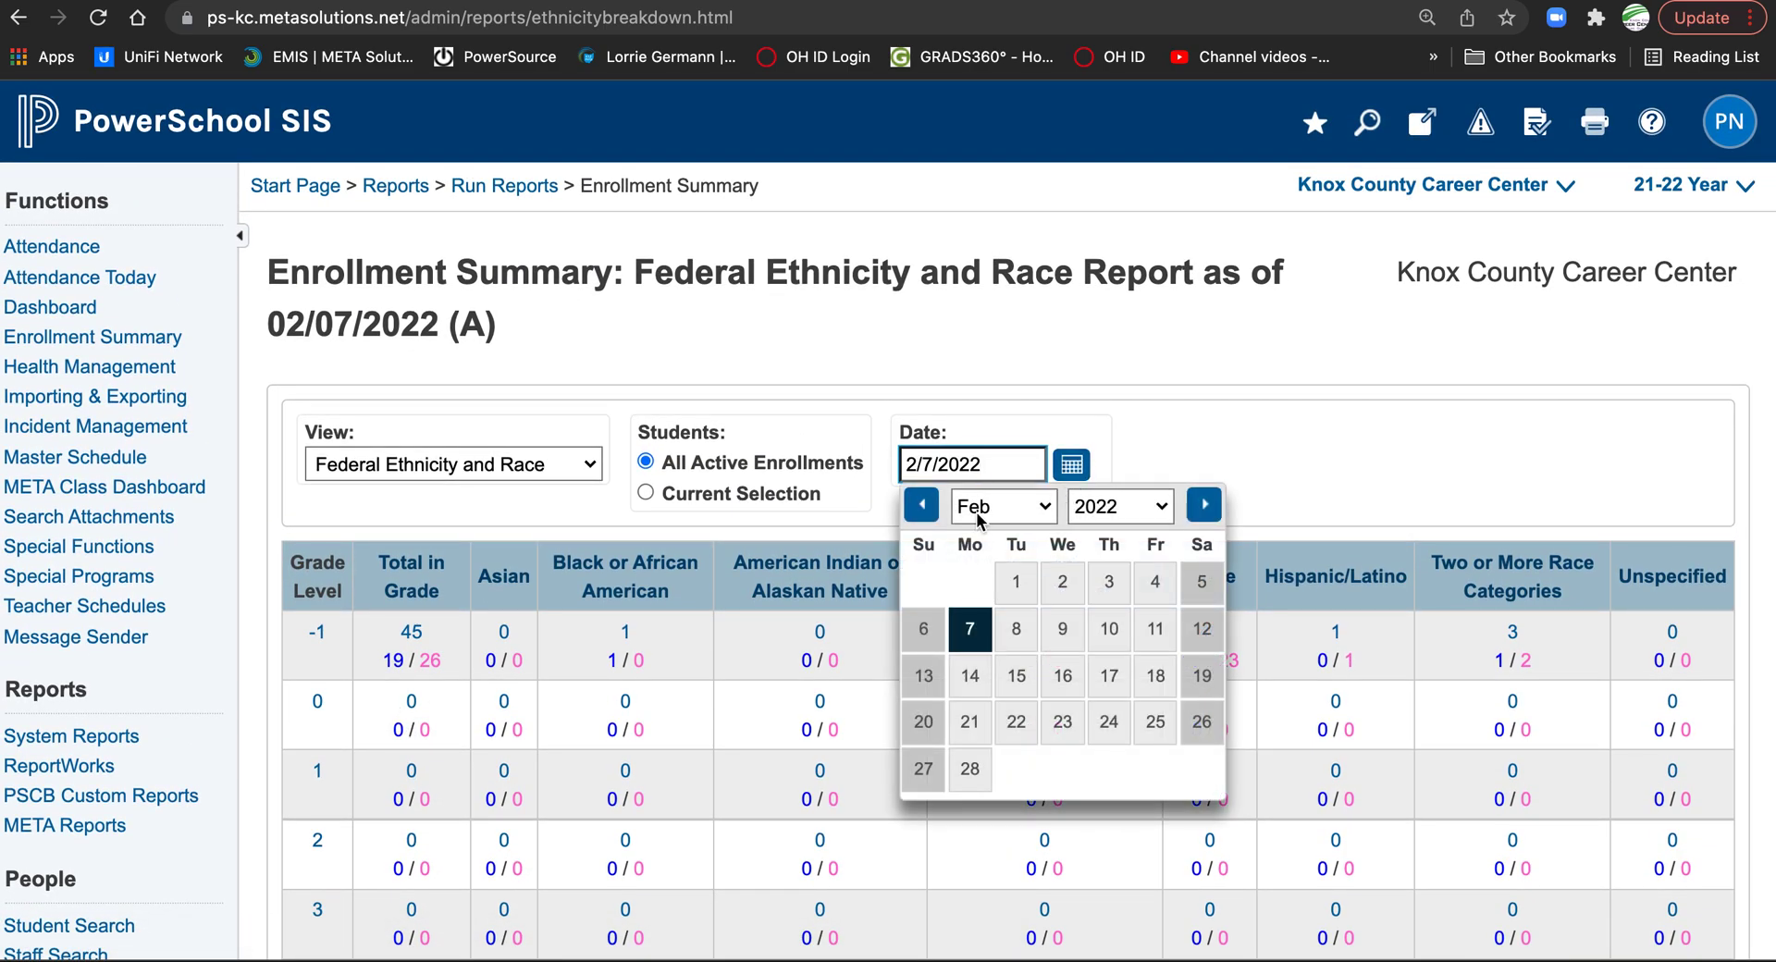
click(930, 506)
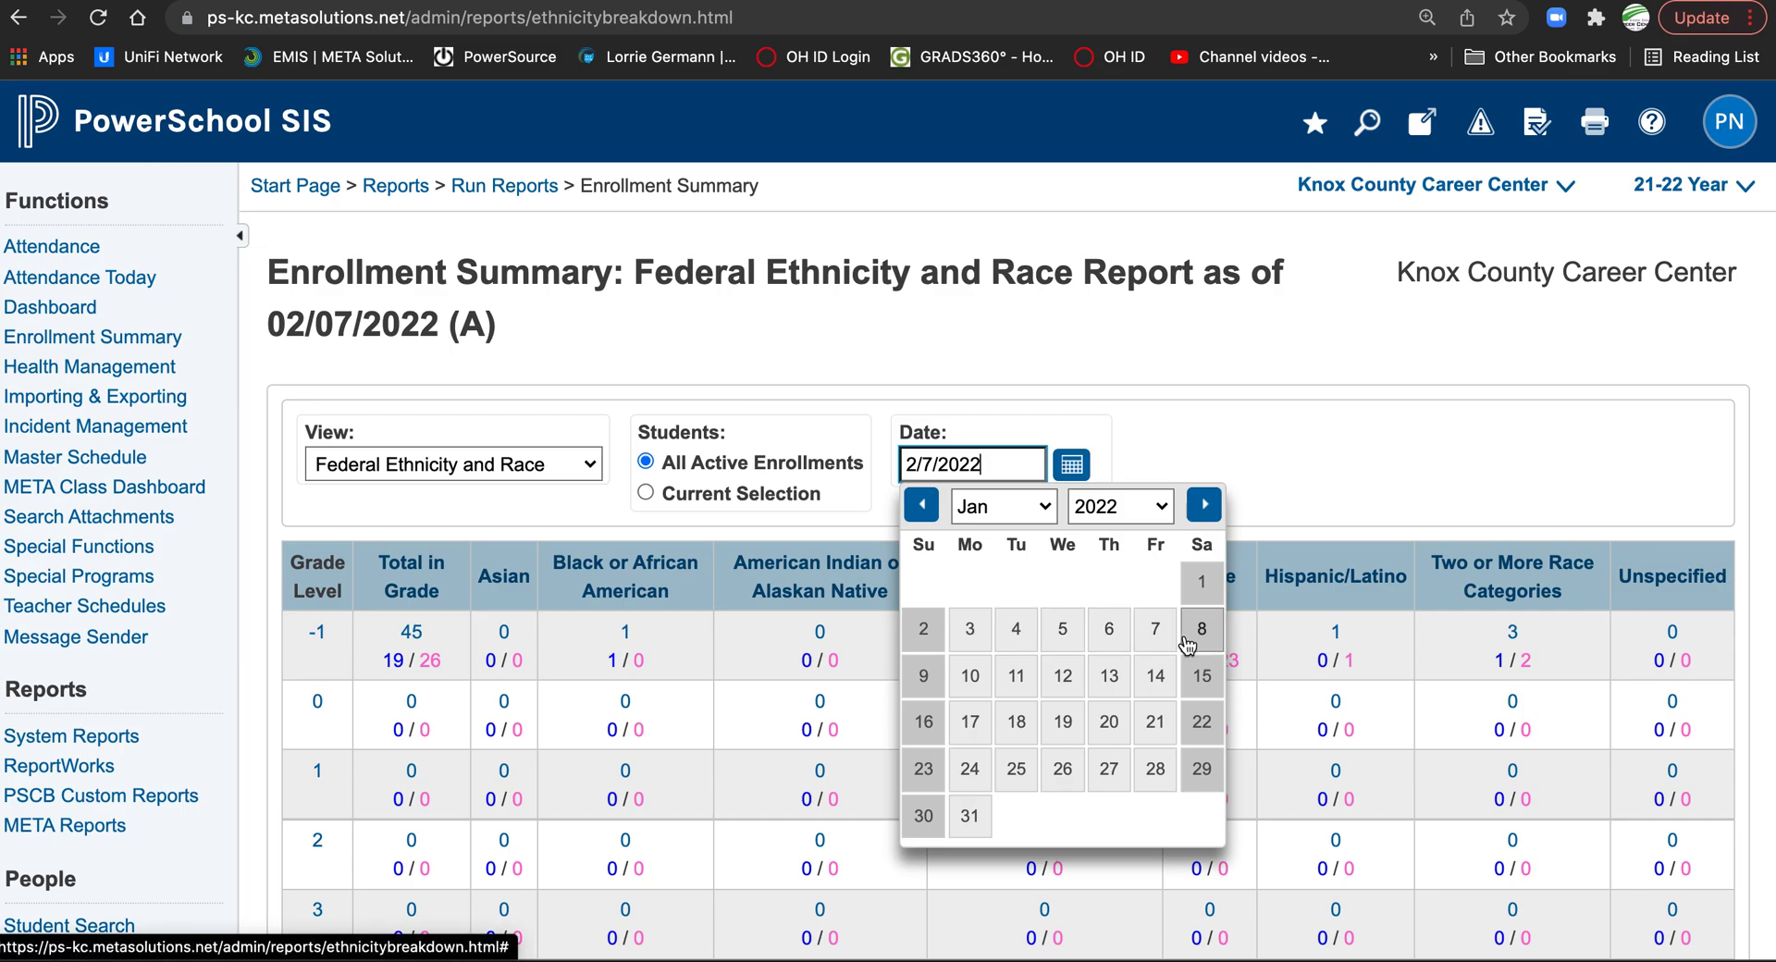
click(1152, 633)
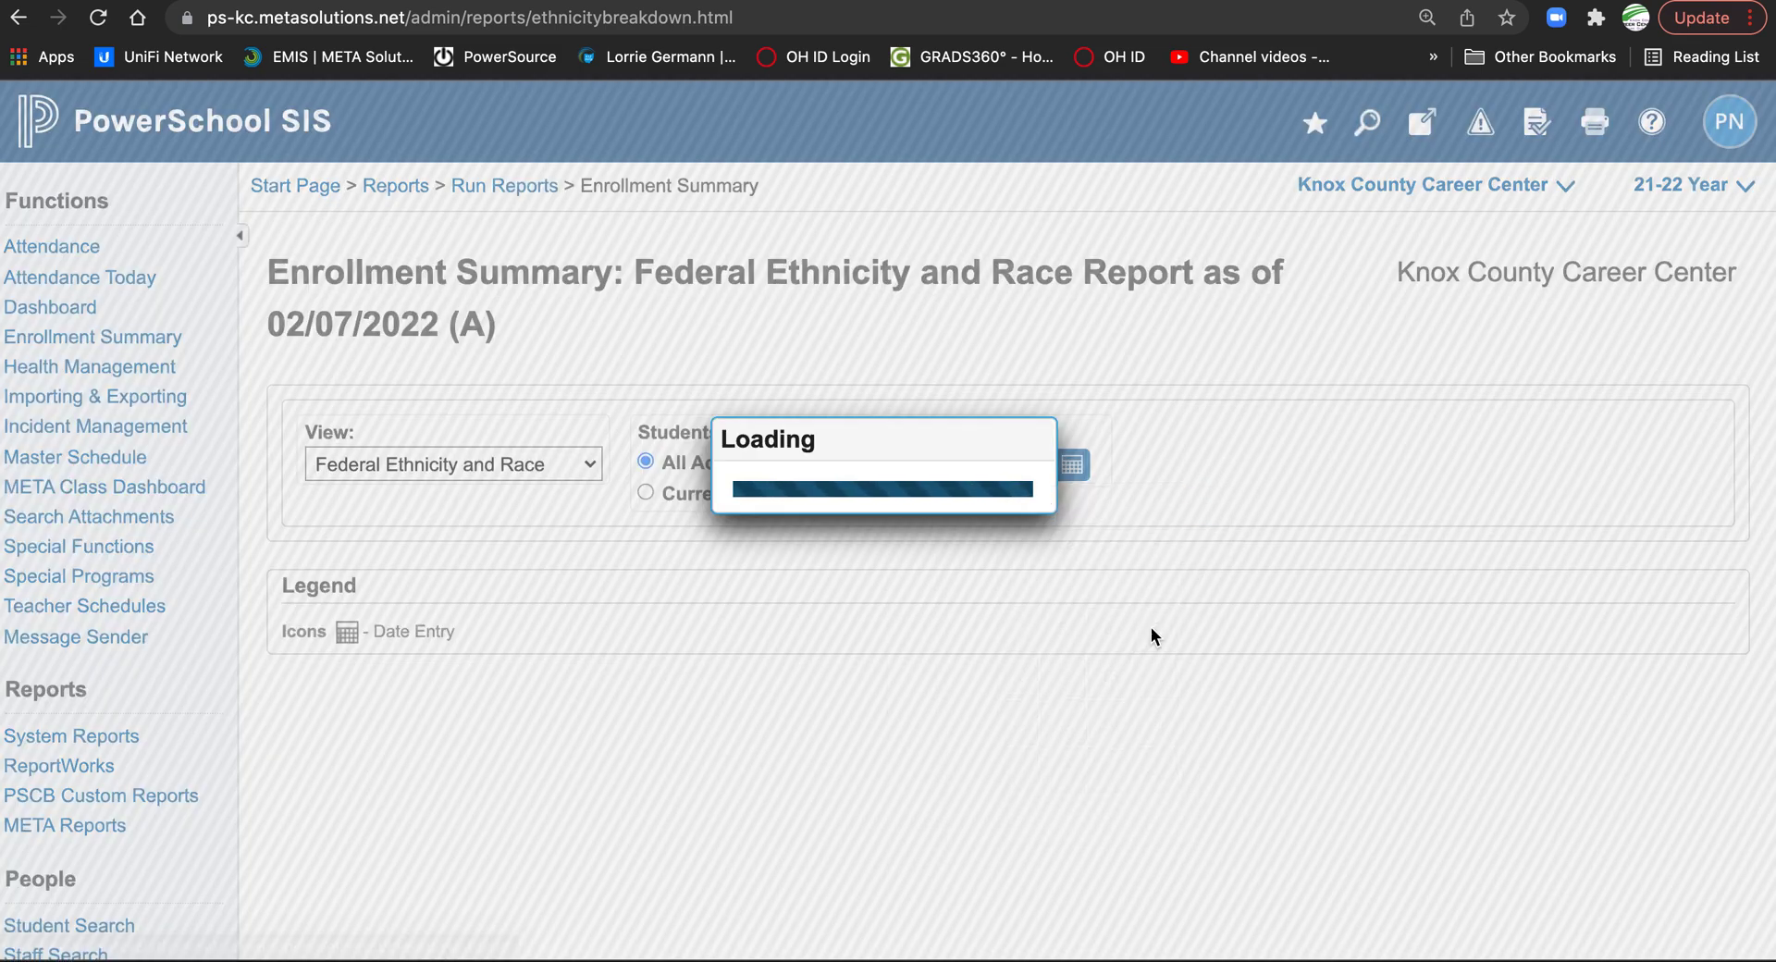
scroll(764, 437, down, 10)
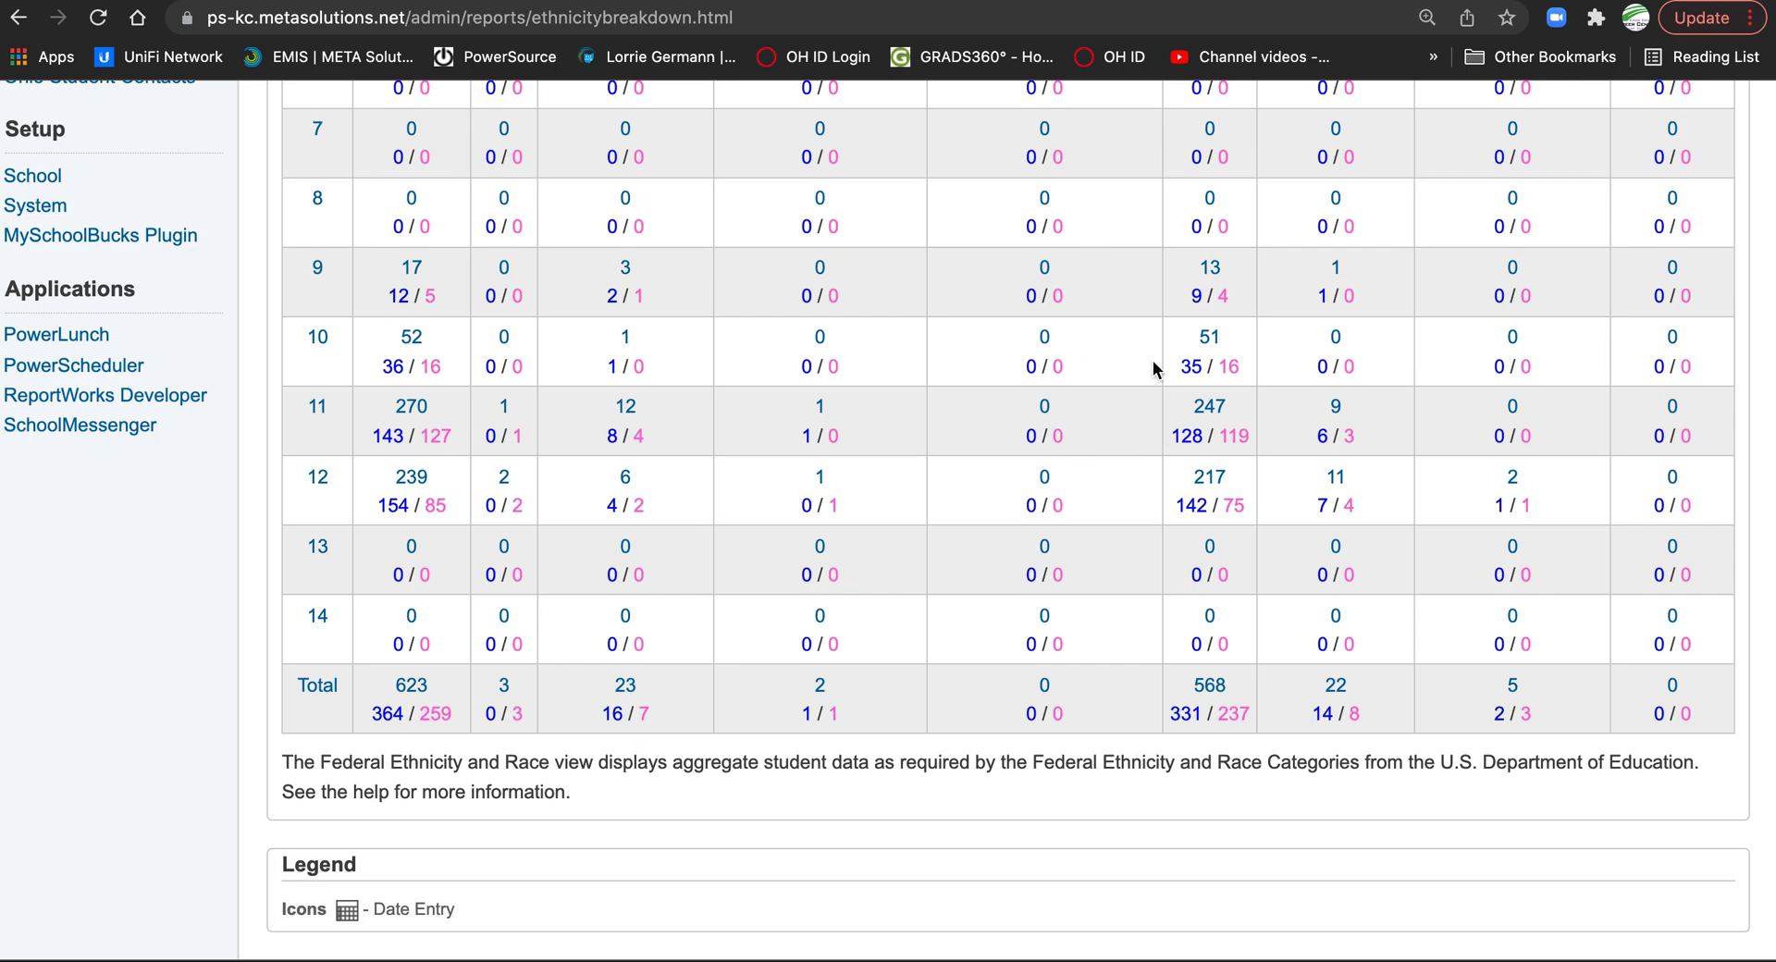
Set the Enrollment Summary date to October 18, 2021 and review the grade-level and overall totals
scroll(1153, 368, up, 15)
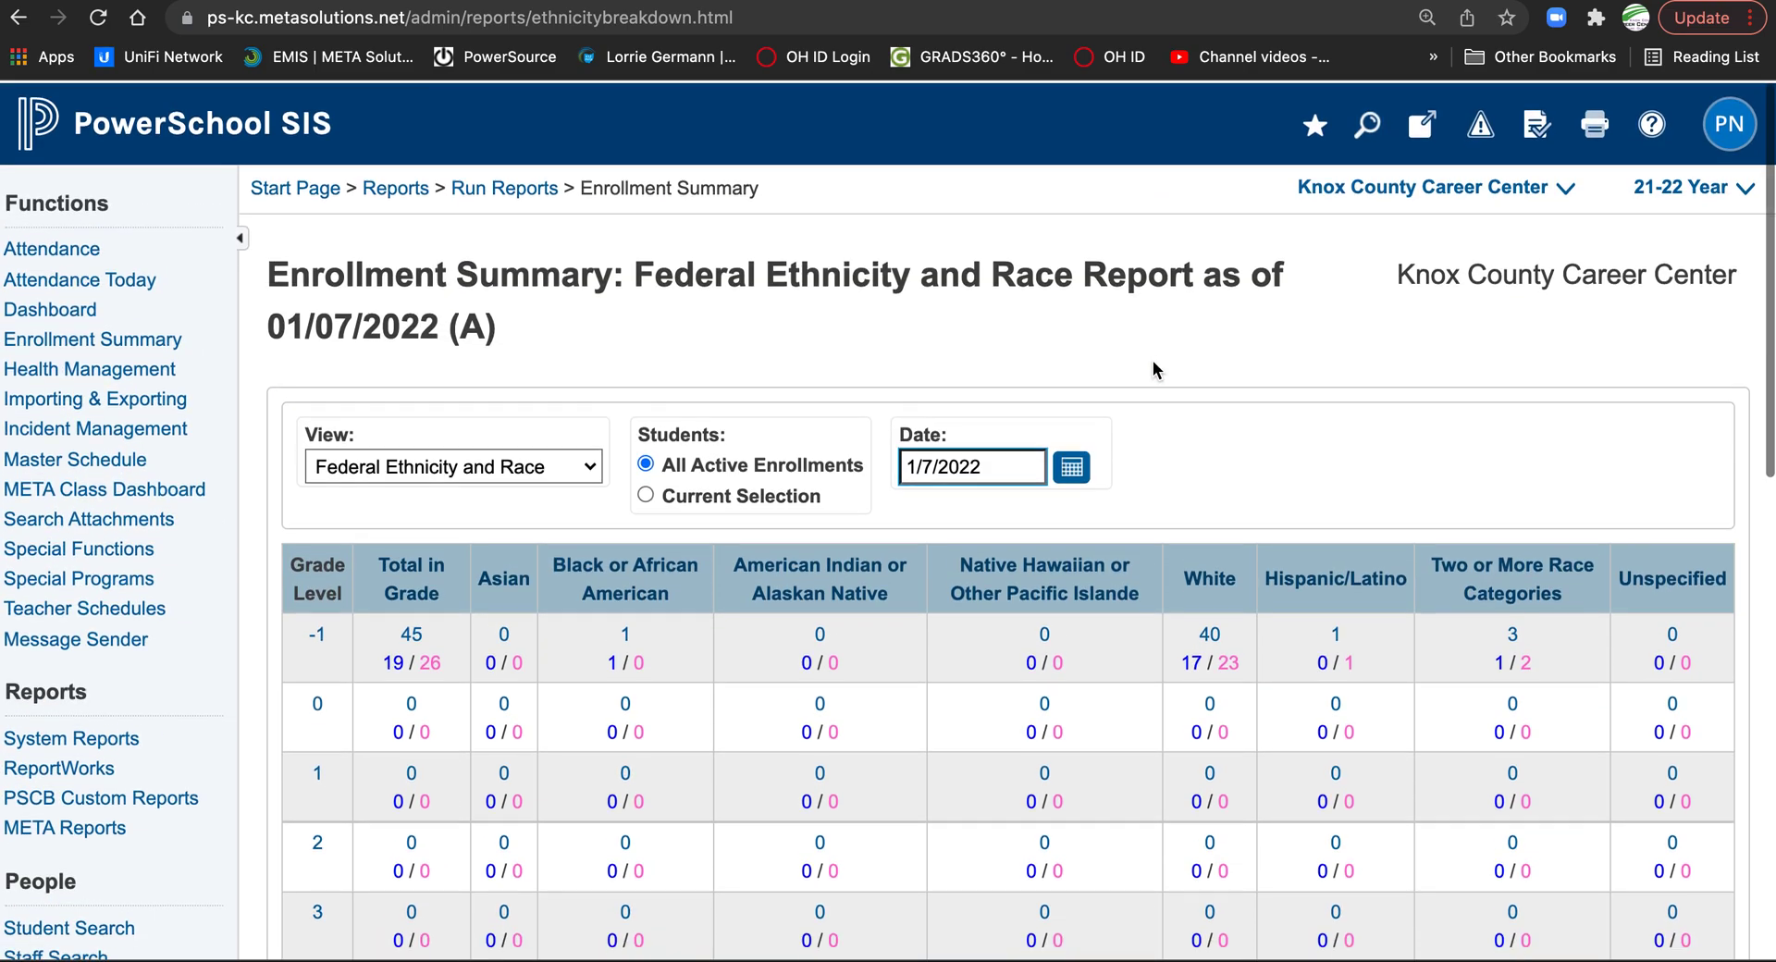
click(1073, 467)
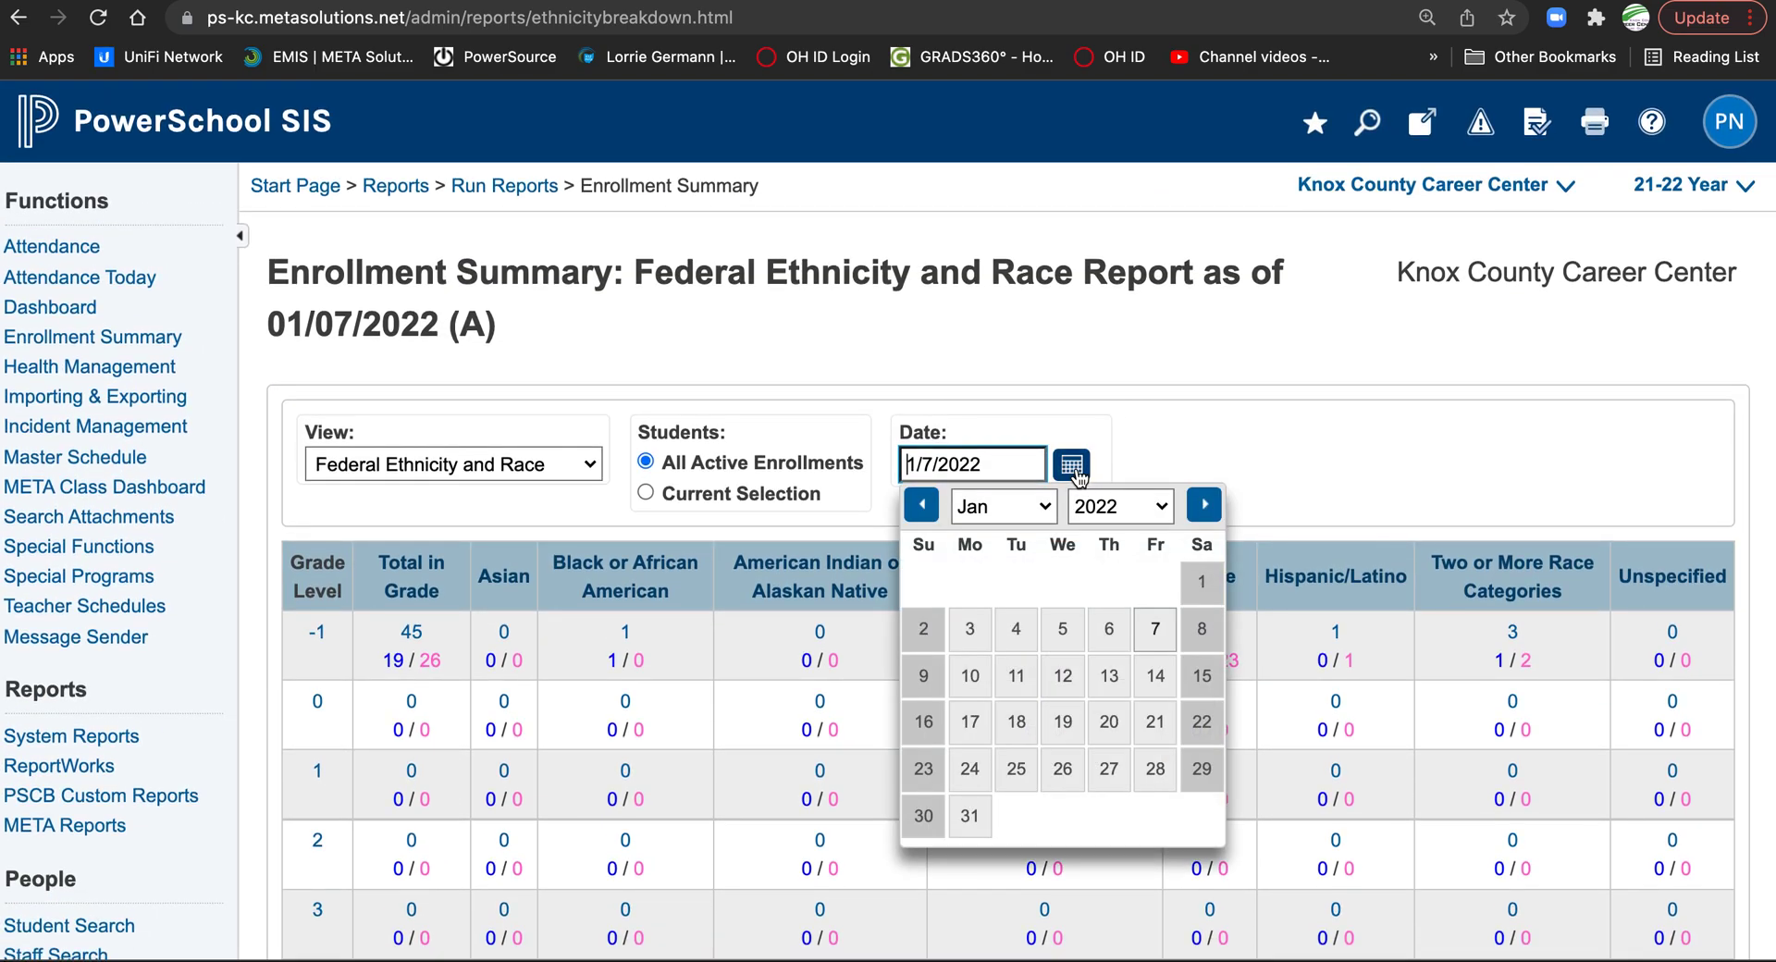
click(921, 505)
click(922, 505)
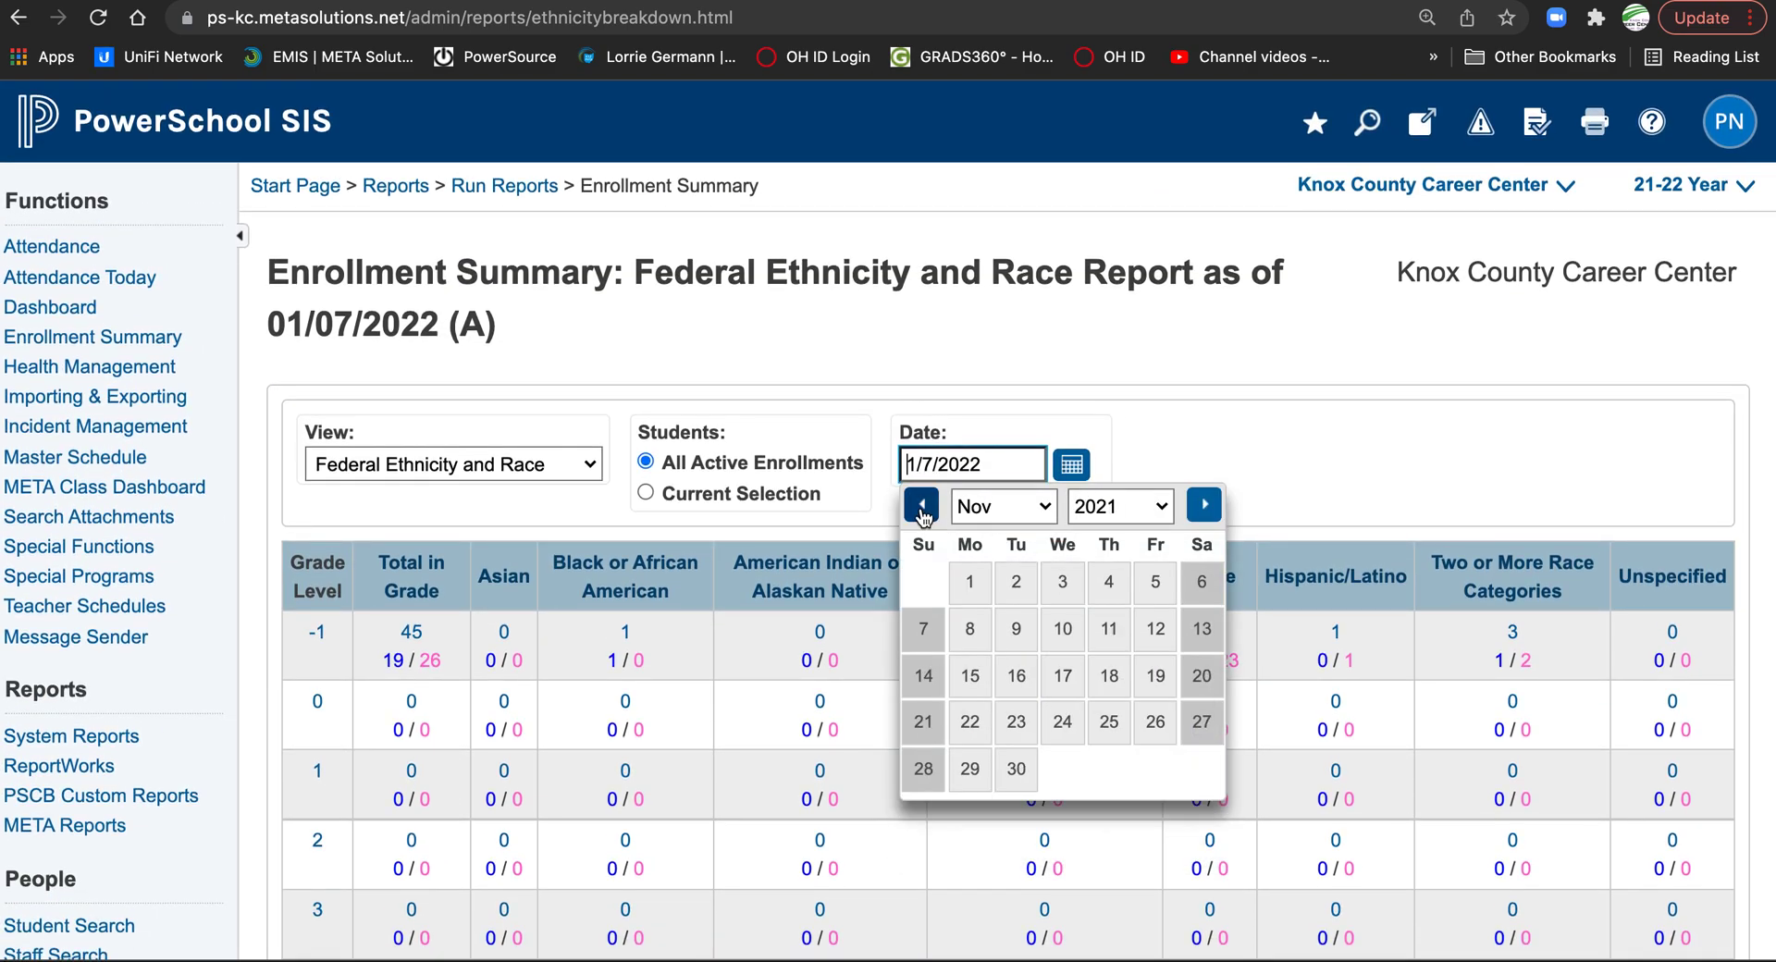
click(921, 505)
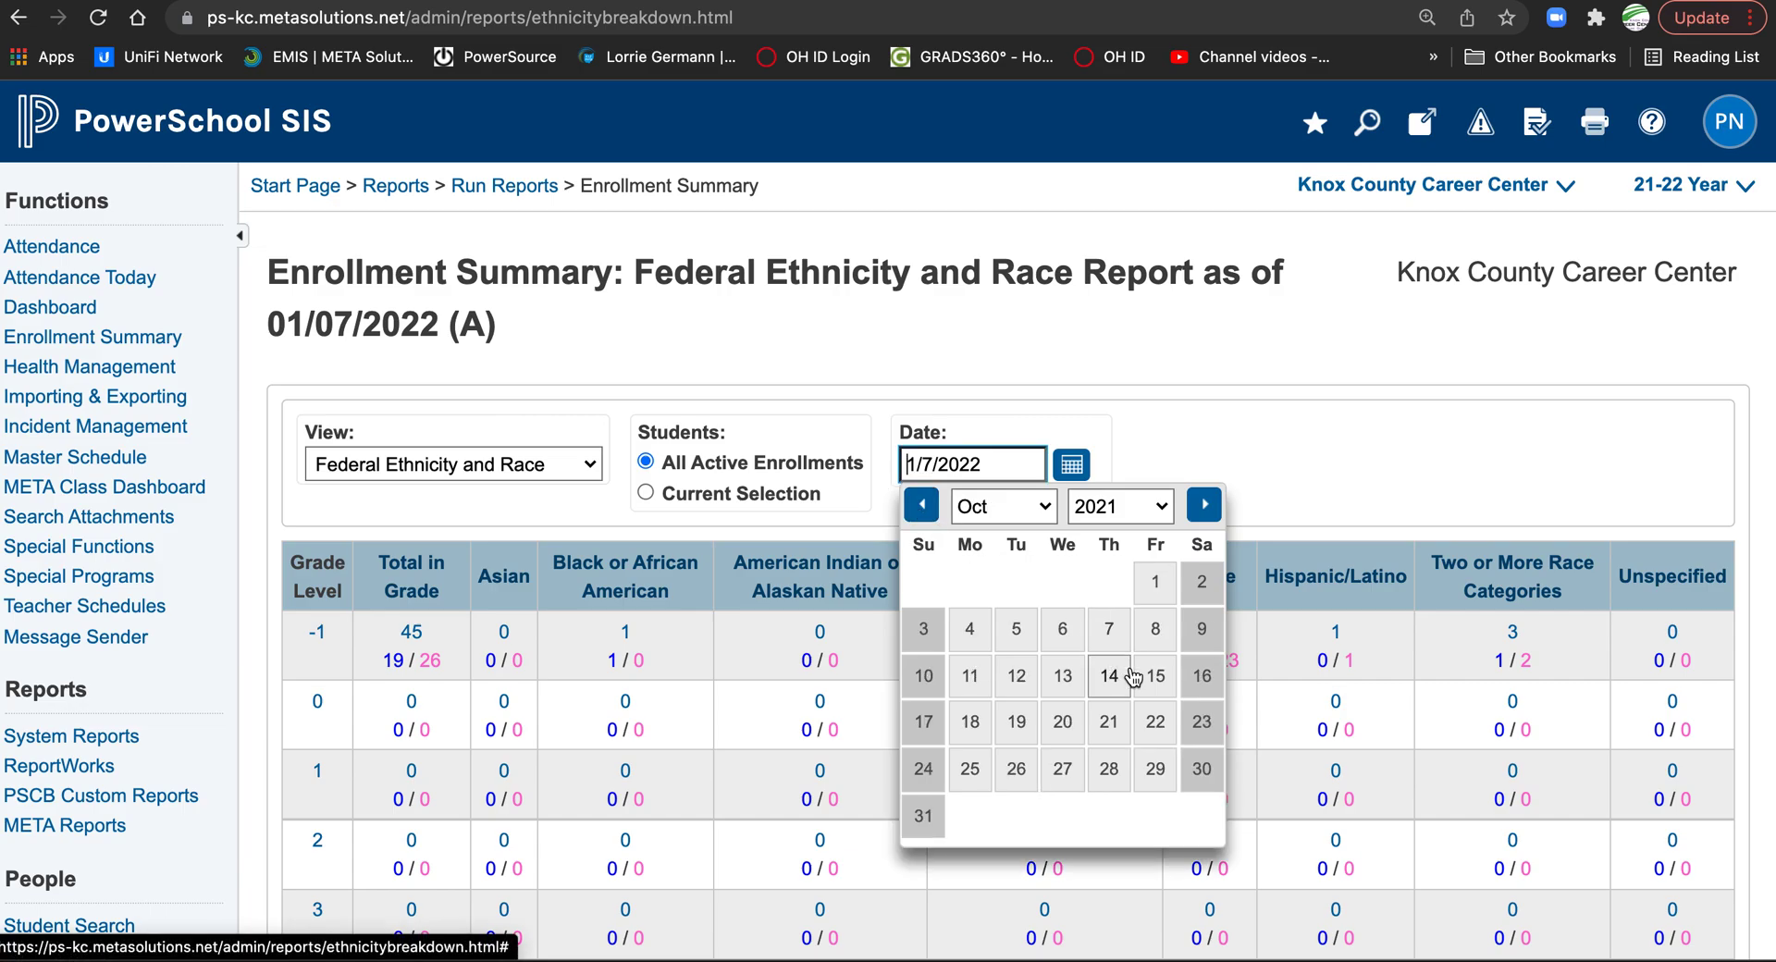
click(972, 721)
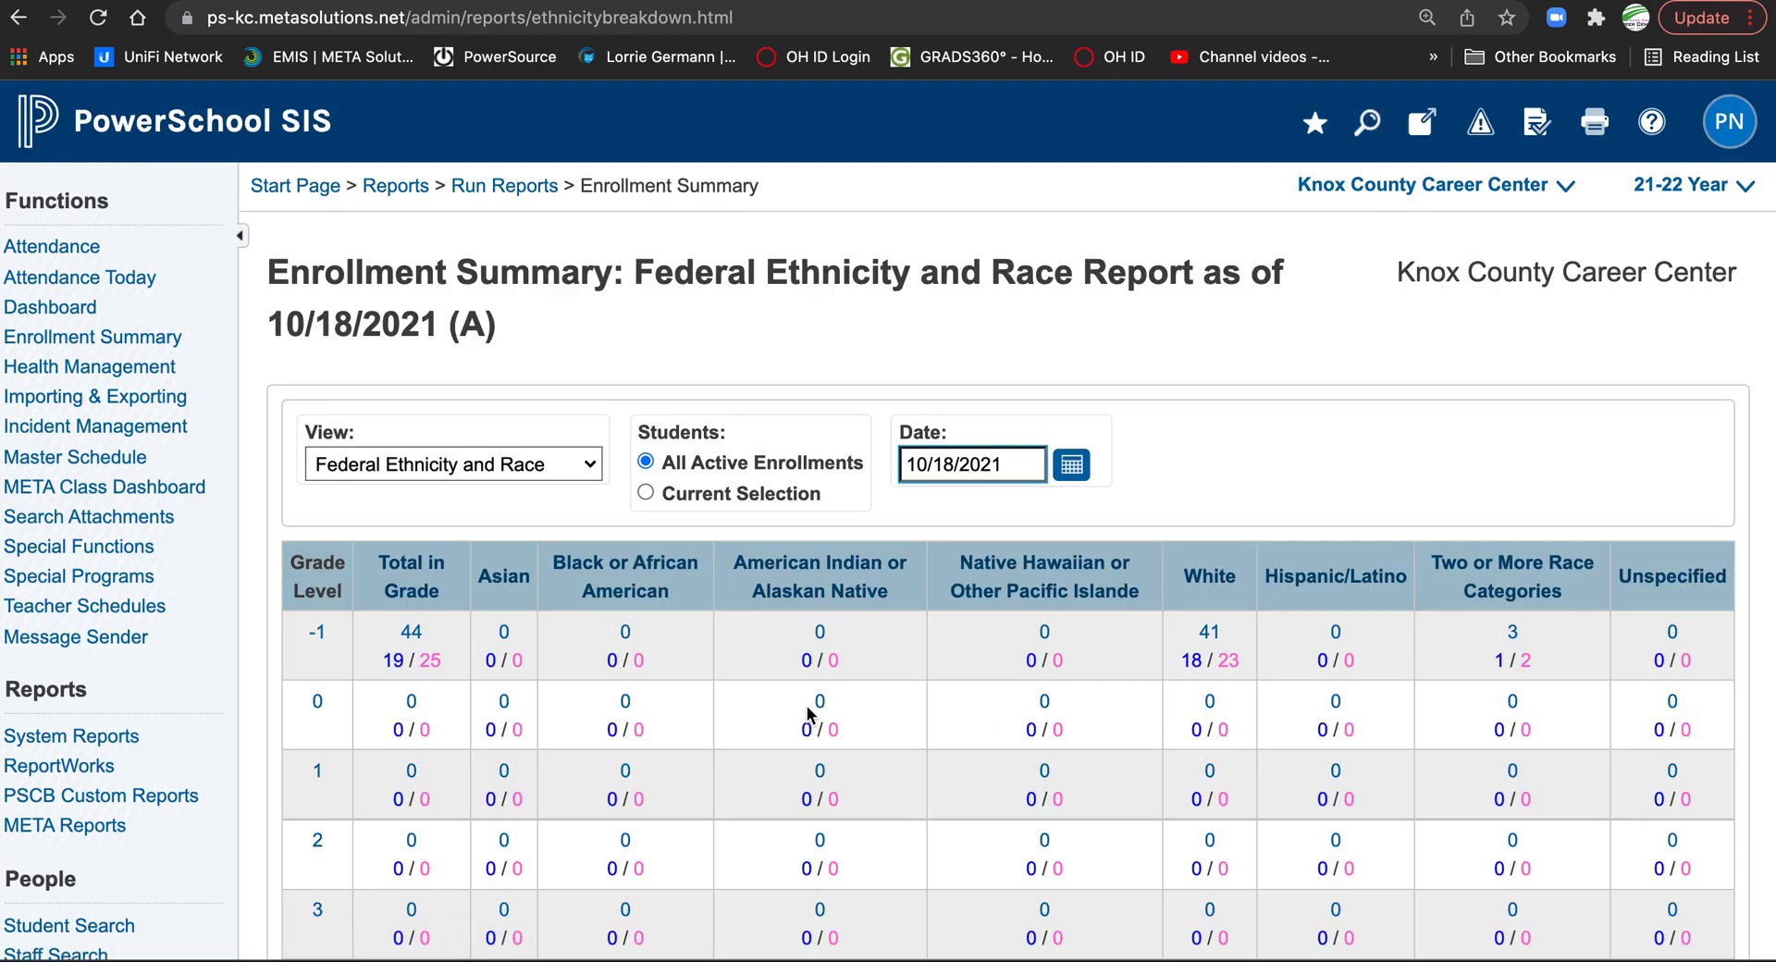
scroll(498, 612, down, 10)
scroll(499, 618, down, 2)
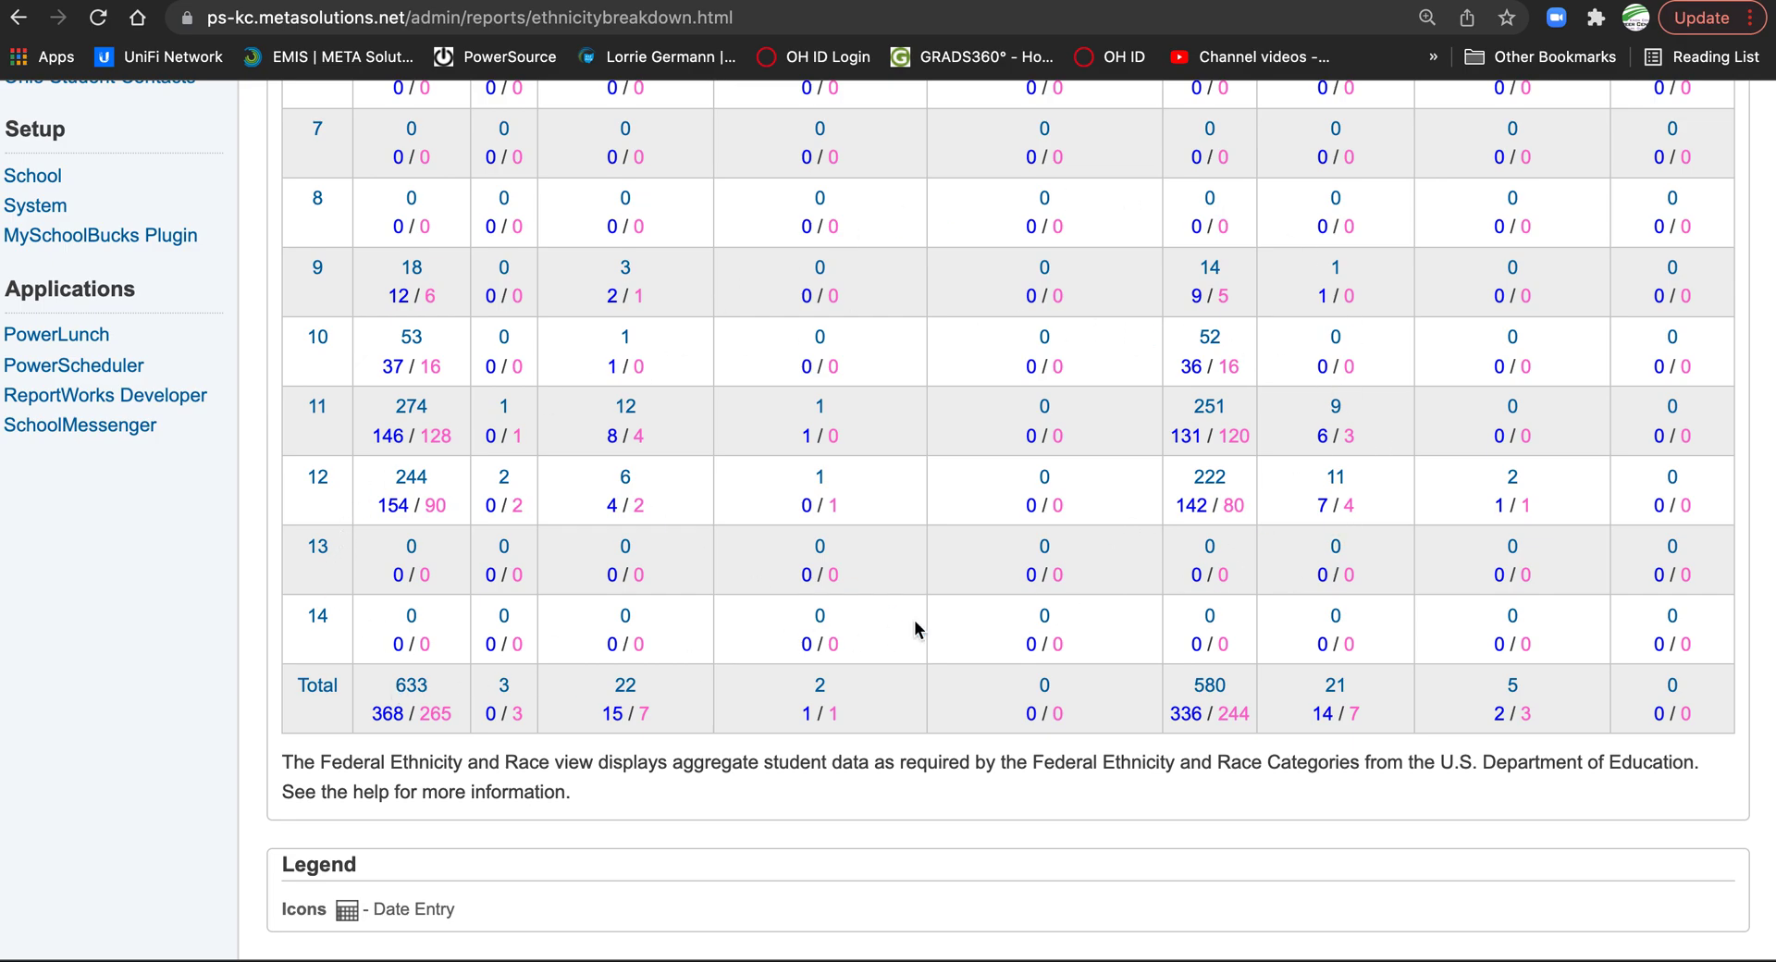
Make all students in the October 18, 2021 overall total the current selection and look through the available group functions
click(414, 688)
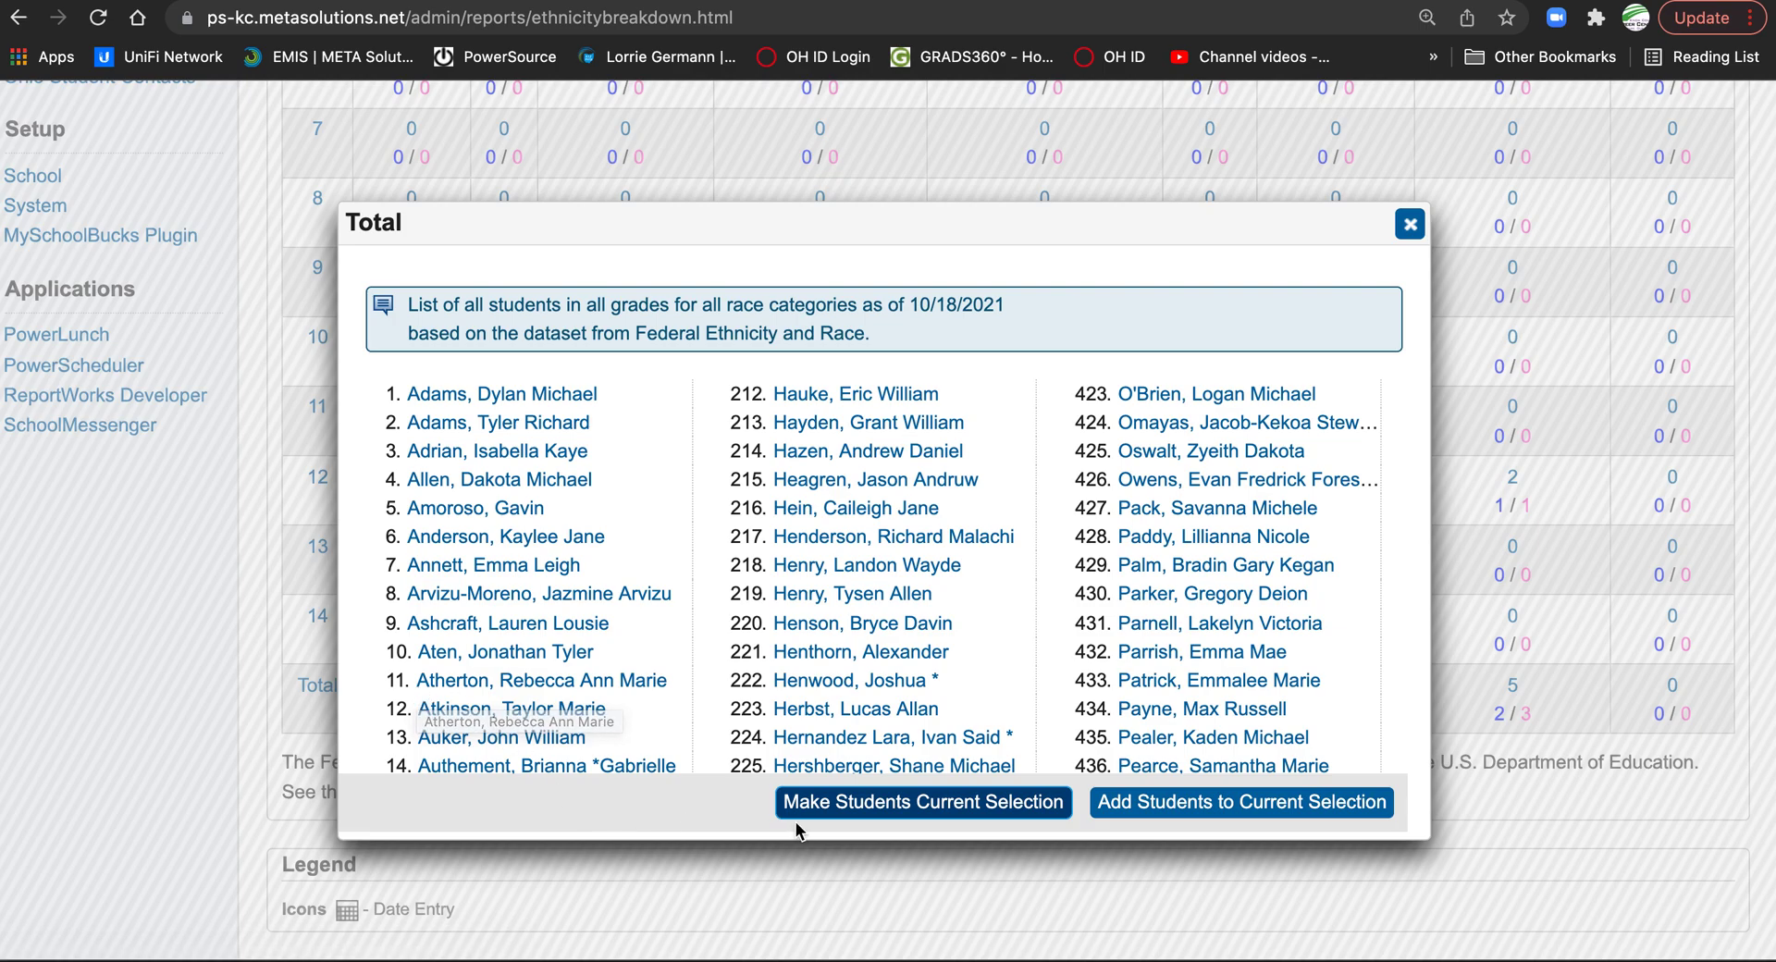
click(866, 805)
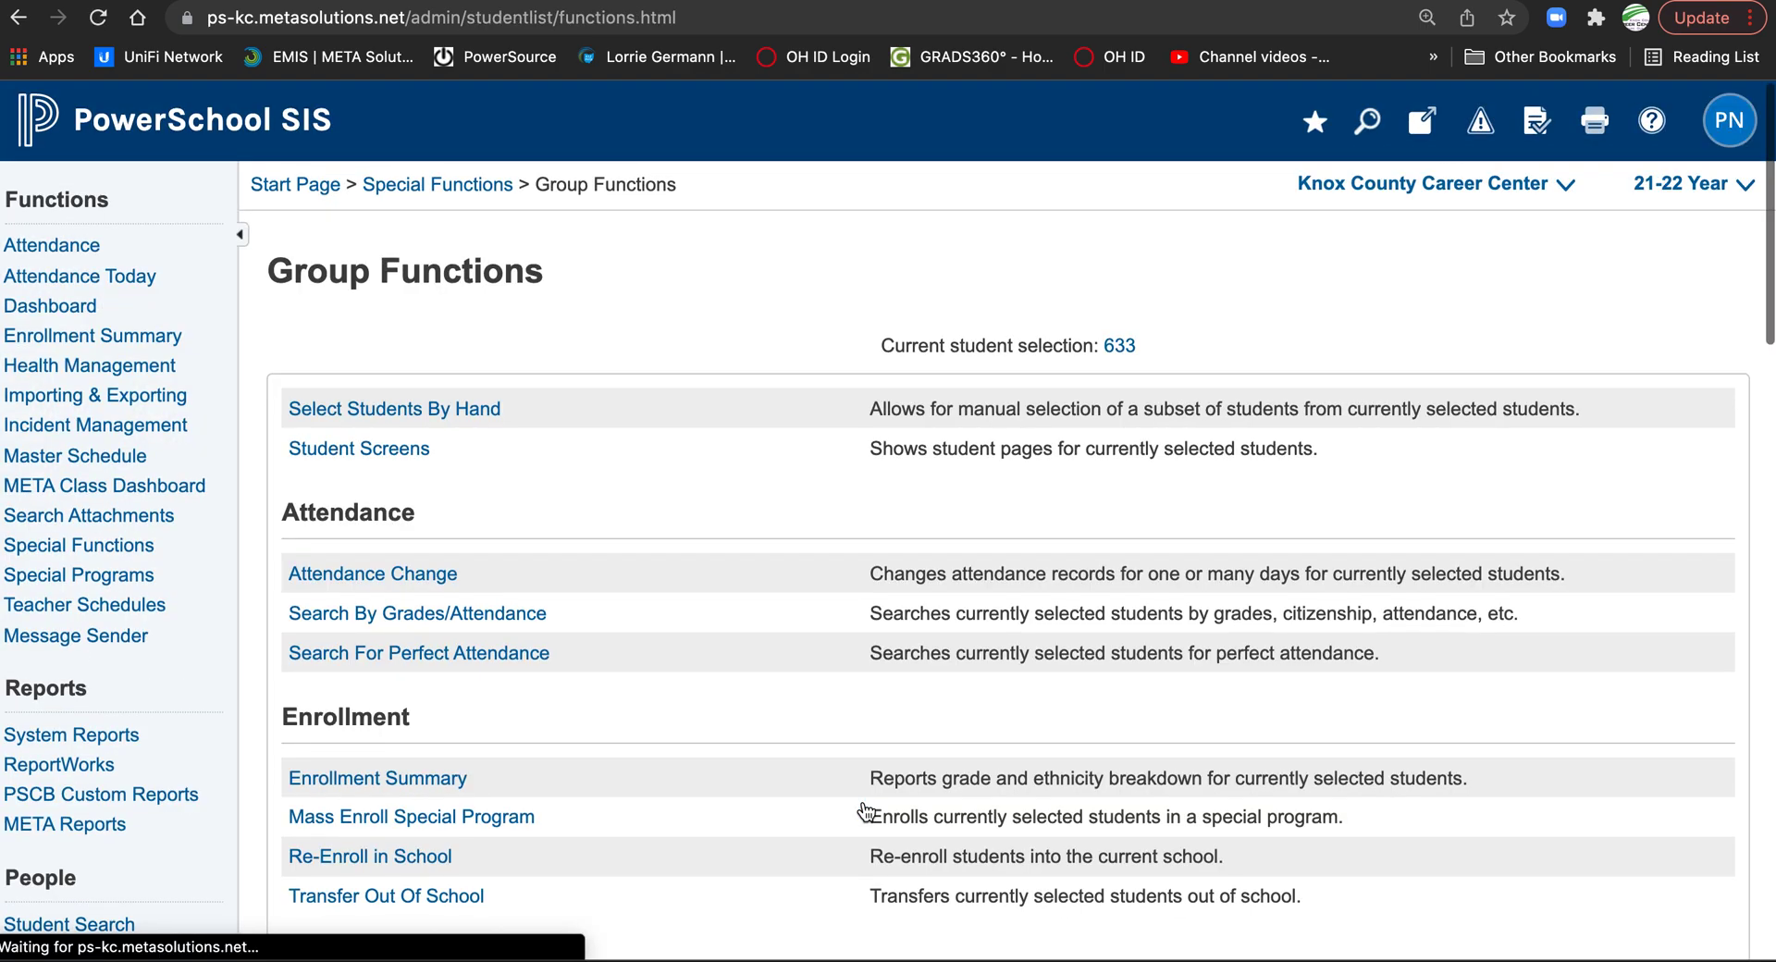
scroll(976, 606, down, 10)
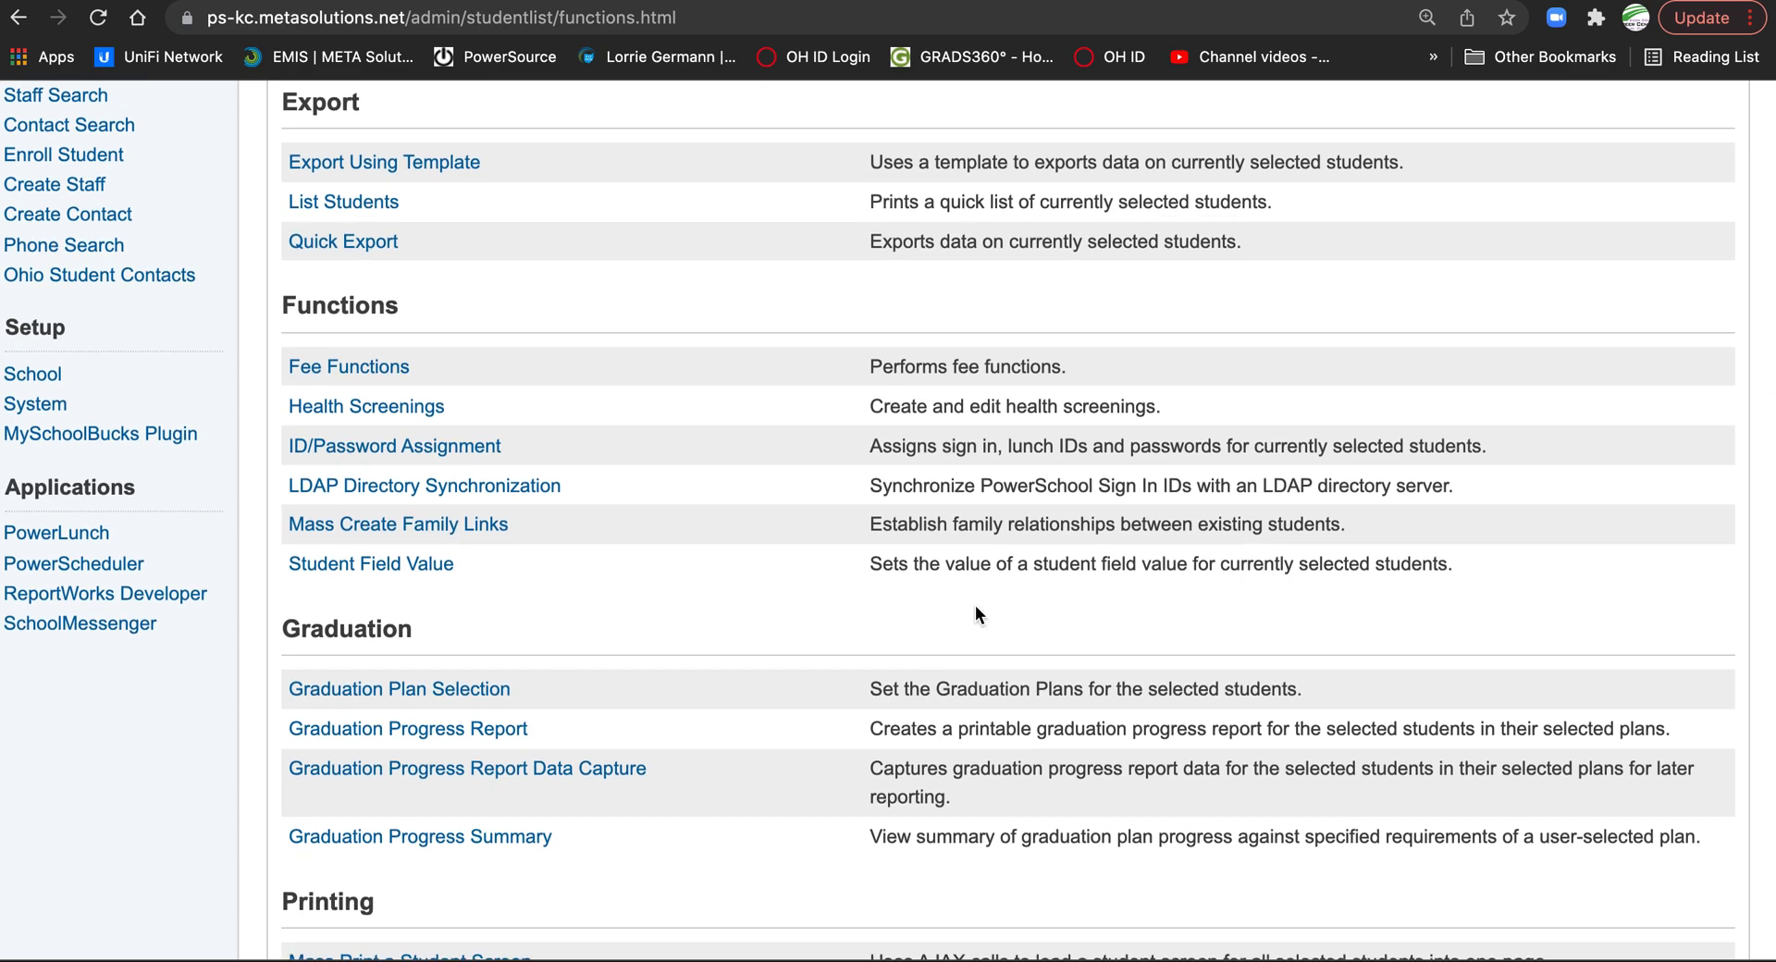
scroll(976, 607, down, 3)
scroll(975, 605, down, 3)
scroll(975, 605, up, 6)
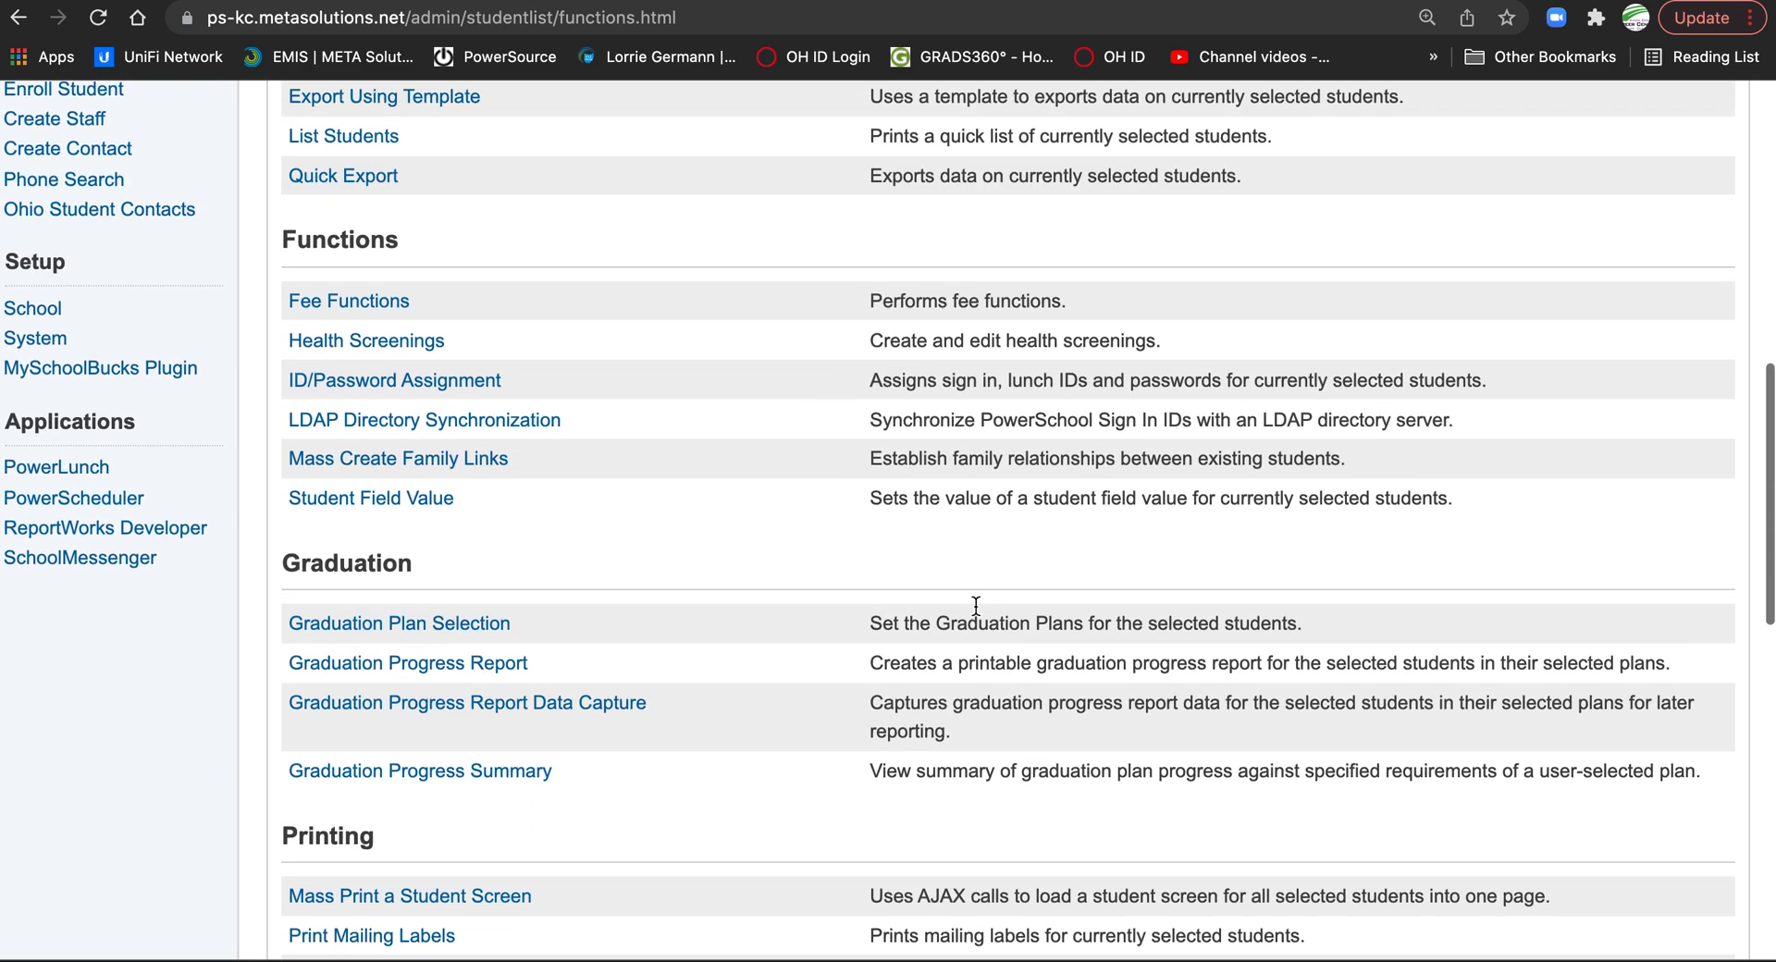
scroll(975, 605, up, 1)
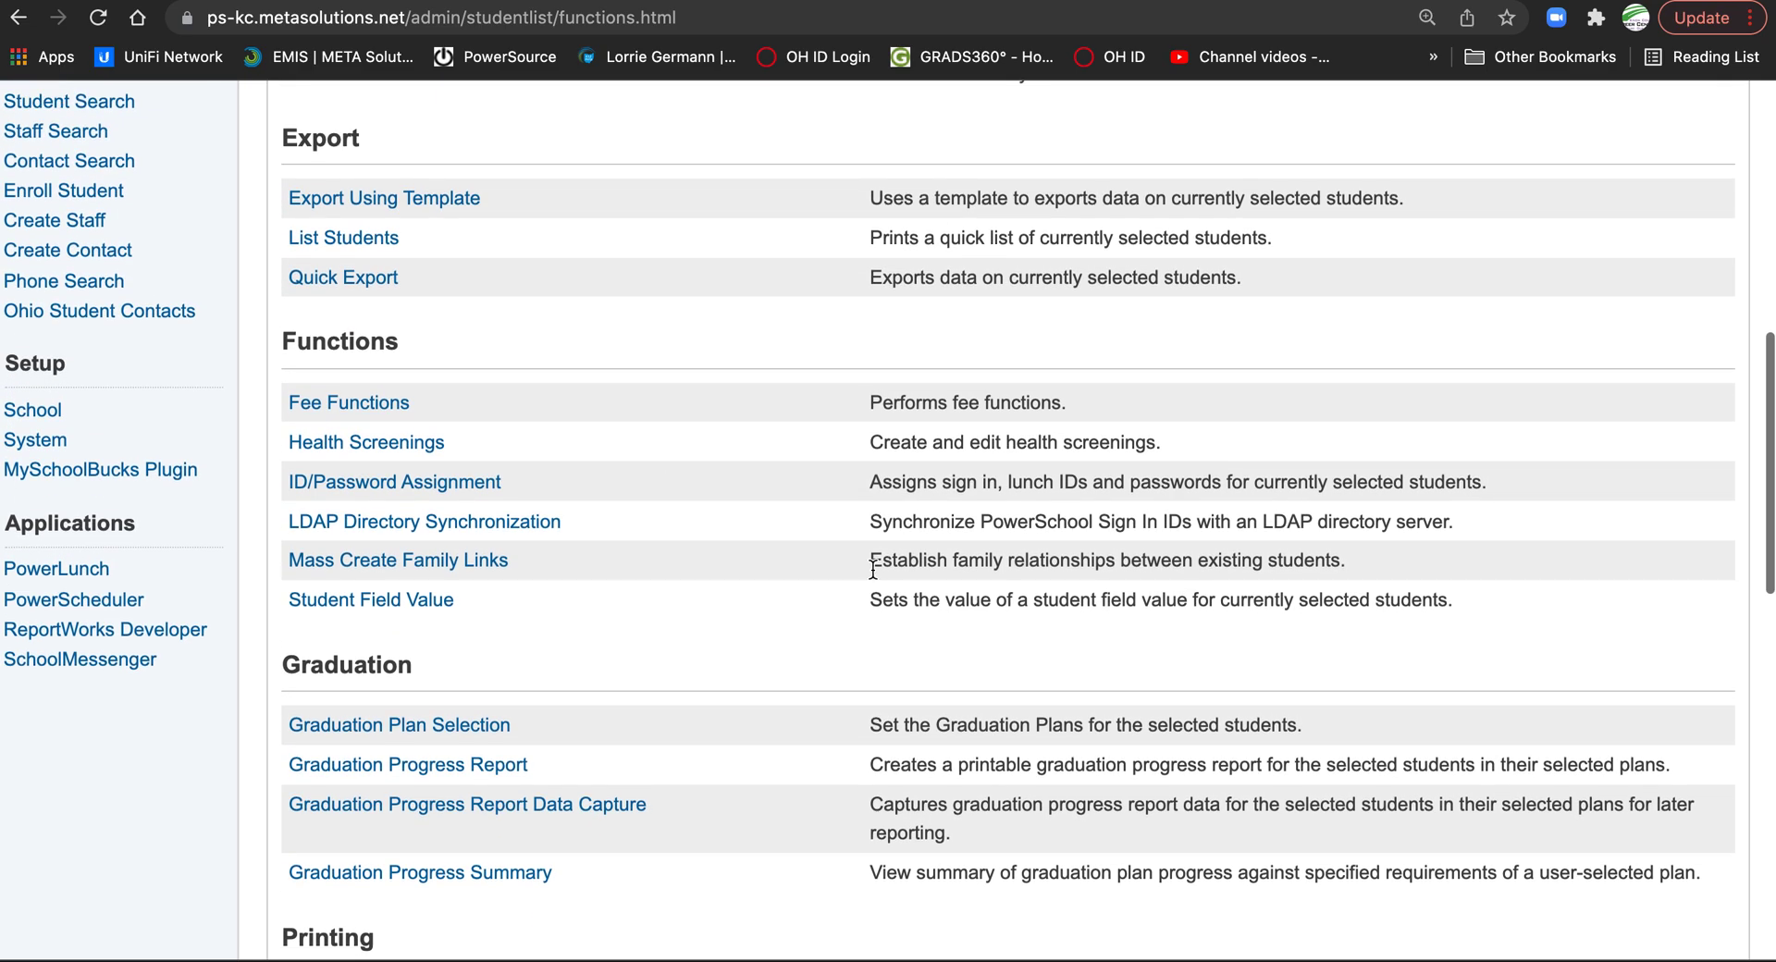
Examine the List Students column, layout and sort options for the selected students, and return to the Start Page
click(343, 240)
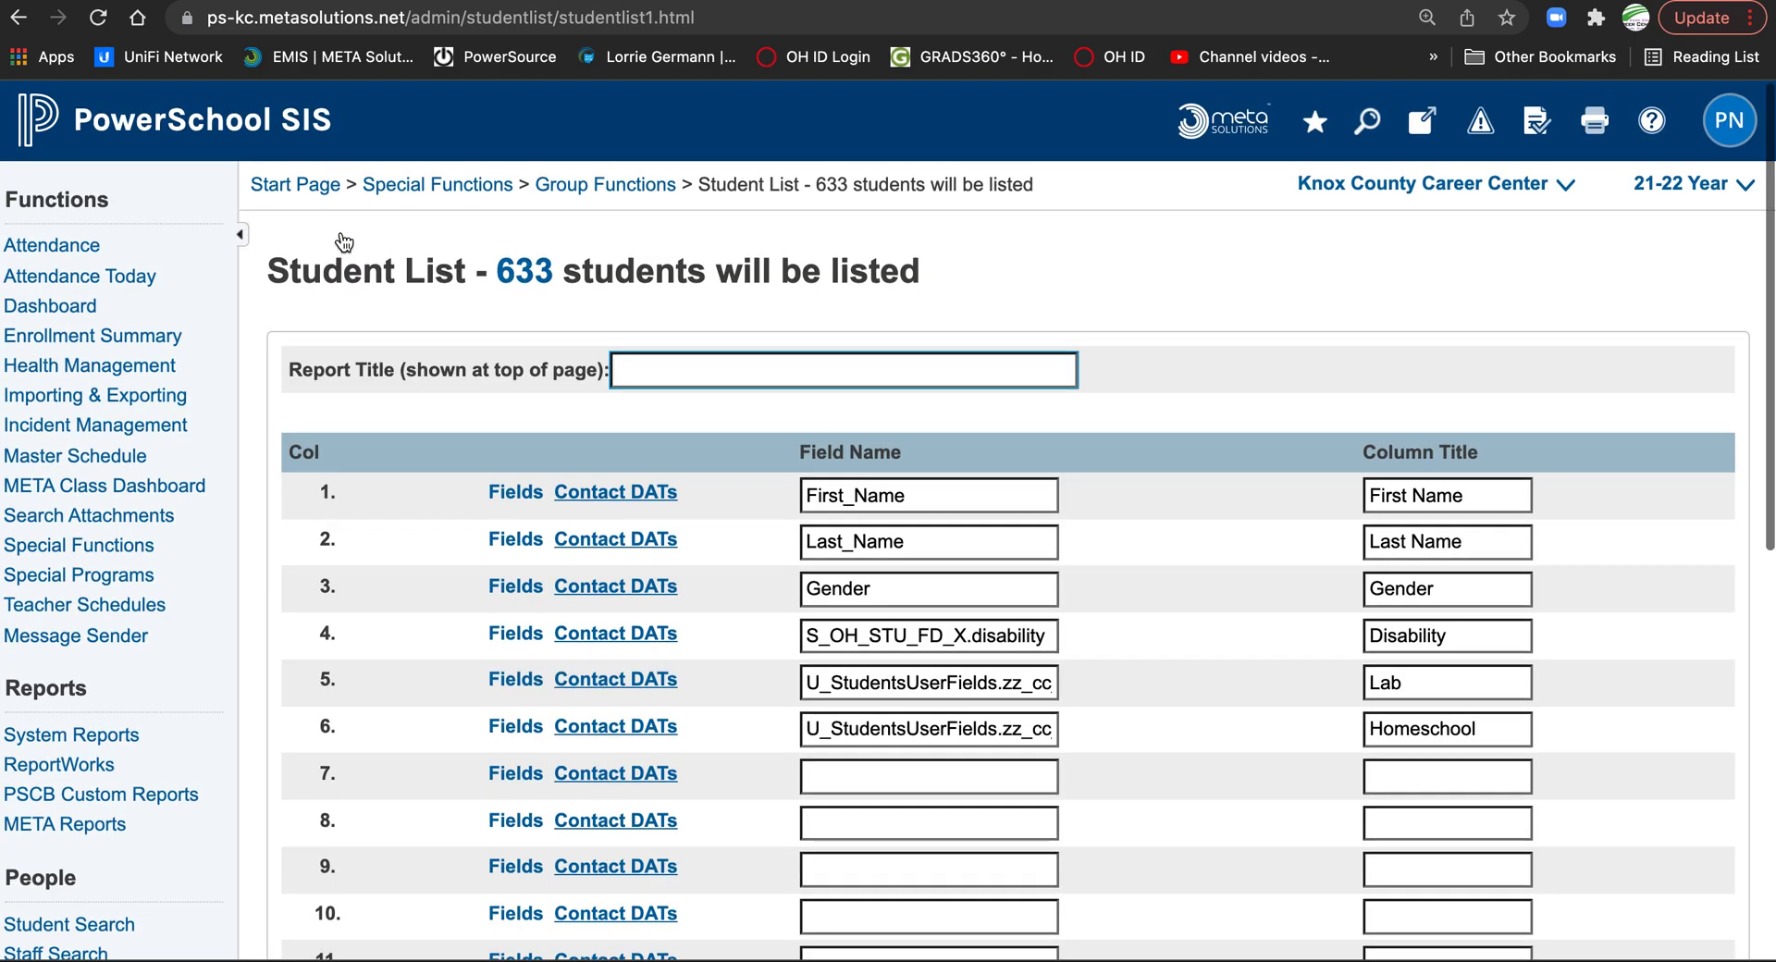
scroll(1258, 453, down, 10)
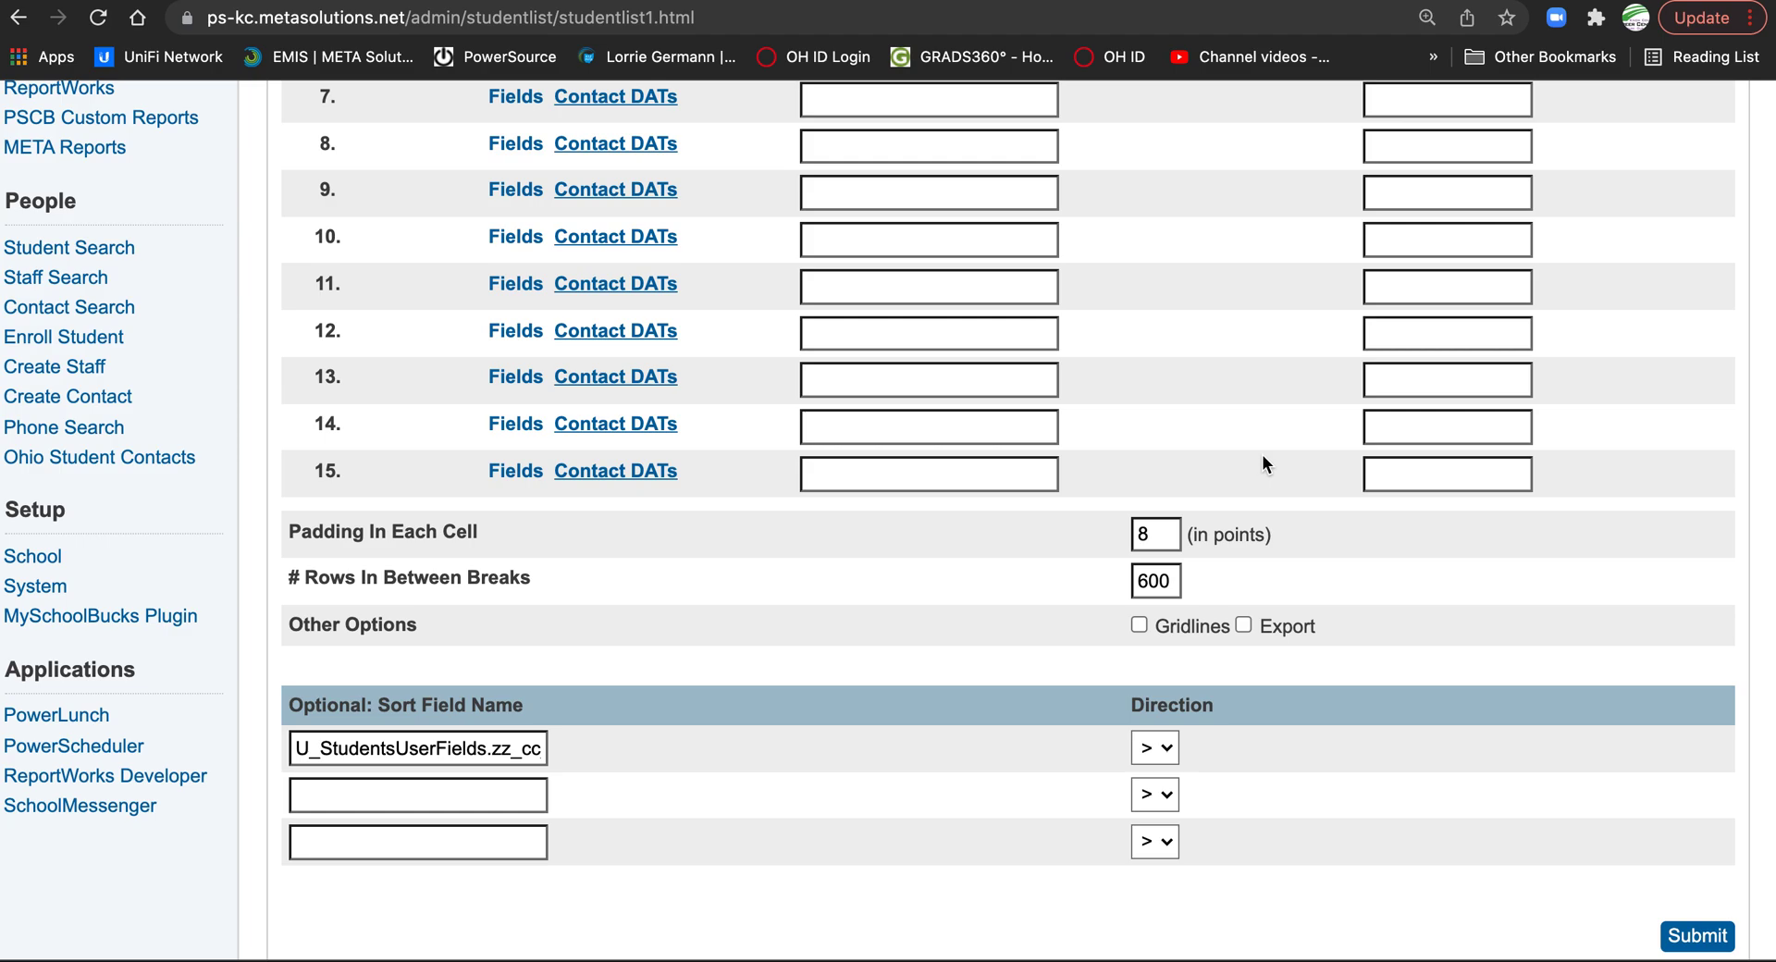
scroll(1067, 559, up, 10)
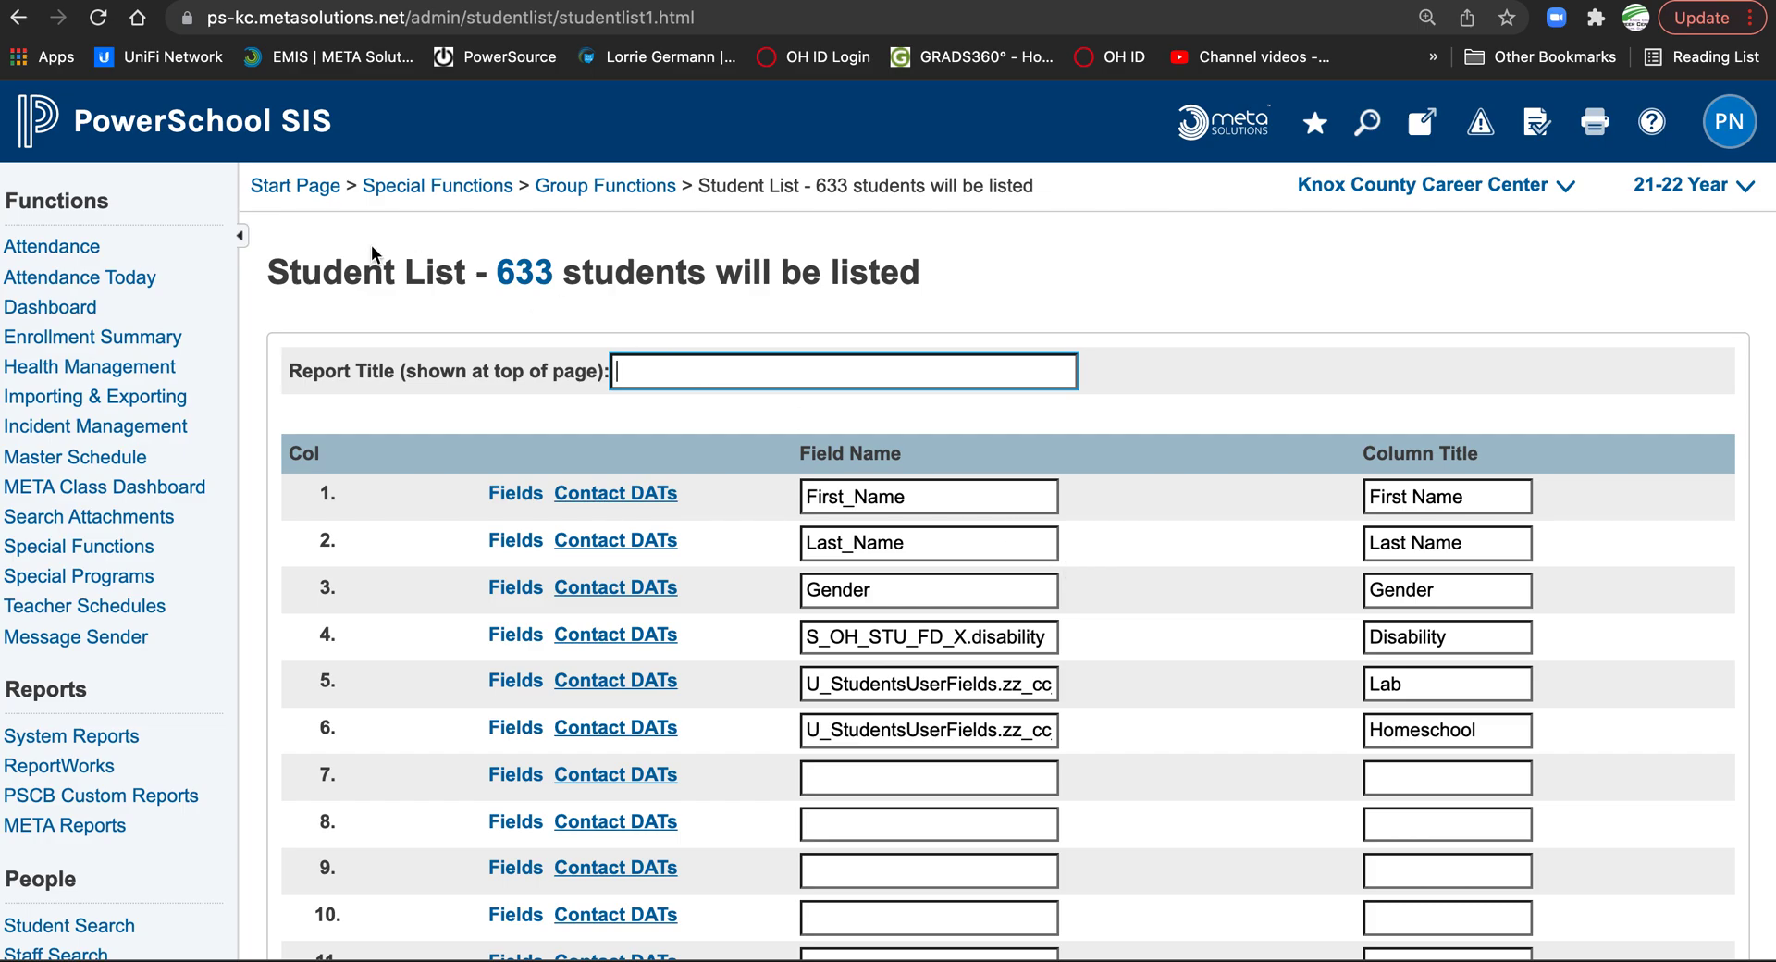
click(302, 185)
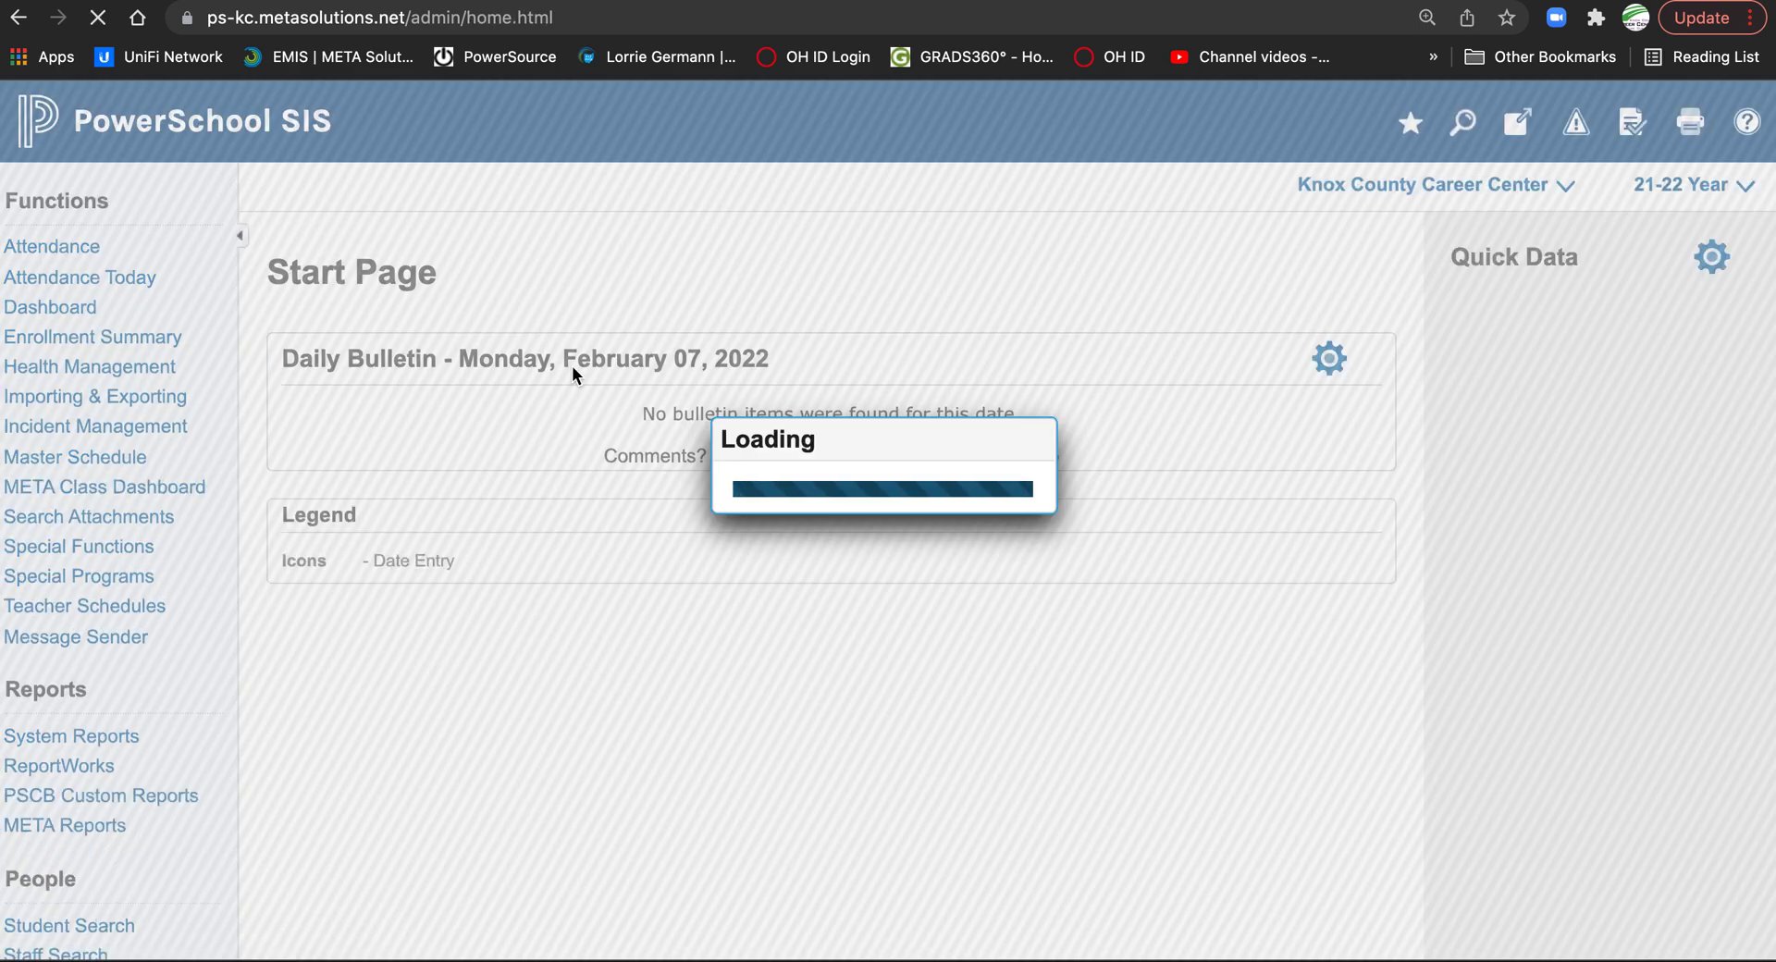